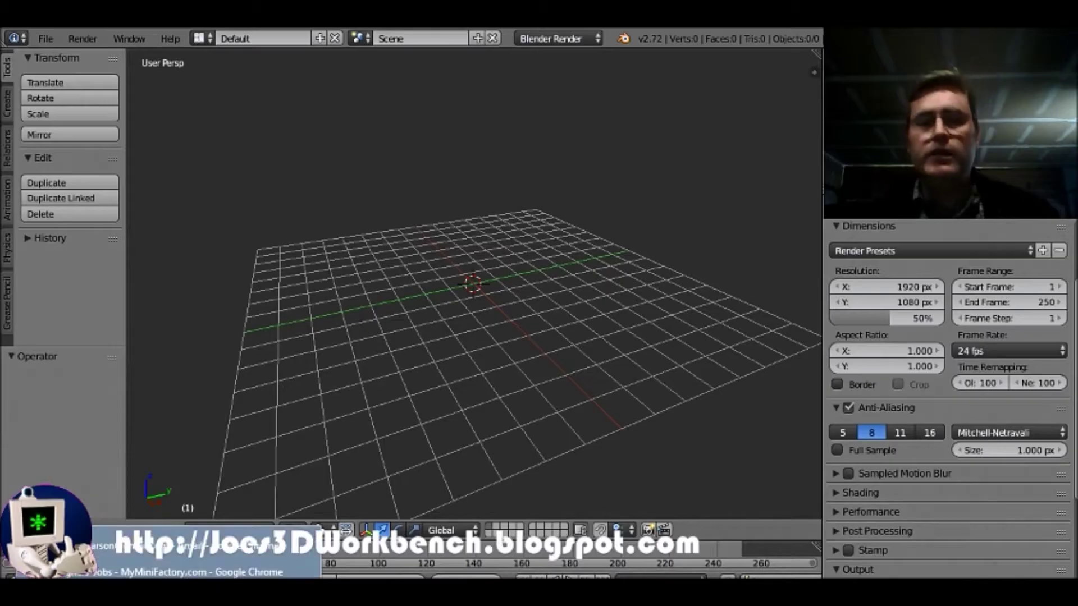
pyautogui.click(179, 572)
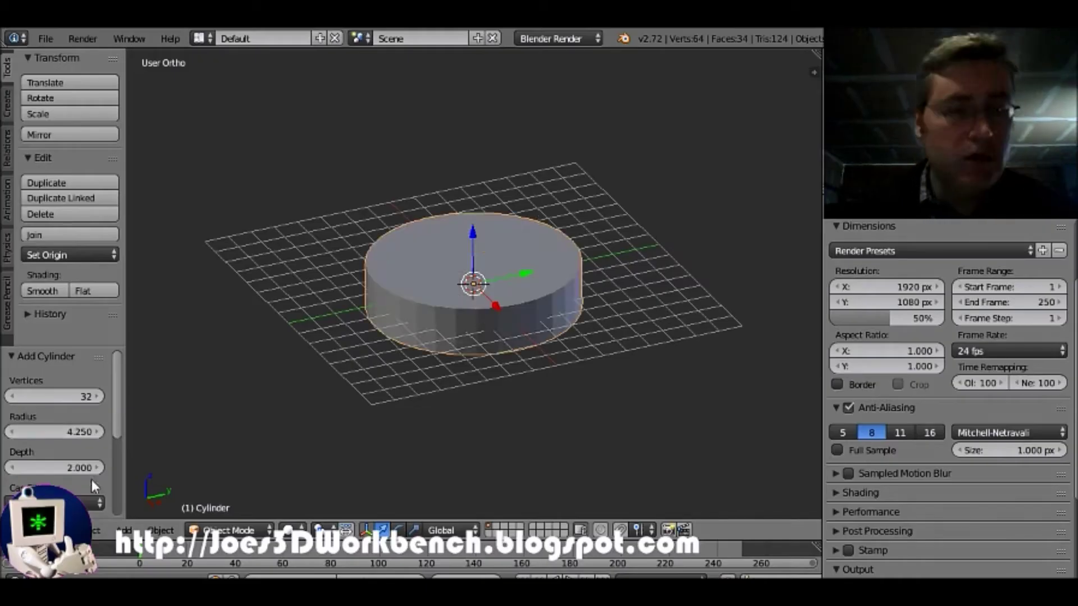
# - Set the depth of the newly added cylinder to 10
pyautogui.doubleClick(73, 466)
pyautogui.write('10')
pyautogui.press('Return')
pyautogui.scroll(-3, 522, 336)
pyautogui.moveTo(522, 336); pyautogui.dragTo(498, 365, button='middle')
# - Rename the cylinder object as "Virtual Stylus"
pyautogui.click(926, 213)
pyautogui.click(910, 259)
pyautogui.write('Virtual Stylus')
pyautogui.press('Return')
pyautogui.scroll(-1, 534, 307)
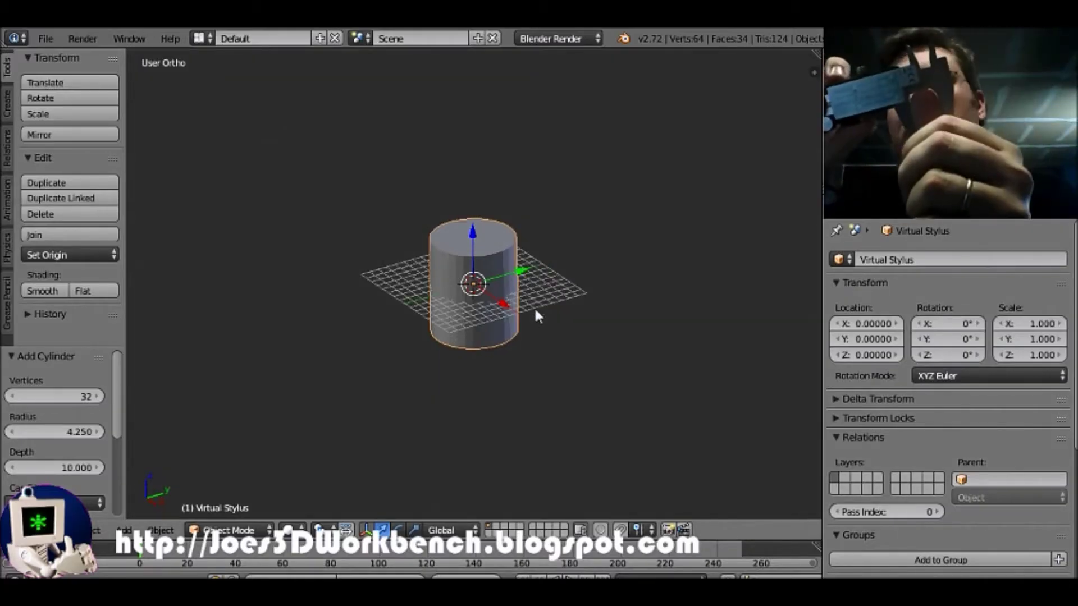
# - Add a second cylinder with a radius of 21/2 and a depth of 5
pyautogui.hotkey('shift', 'a')
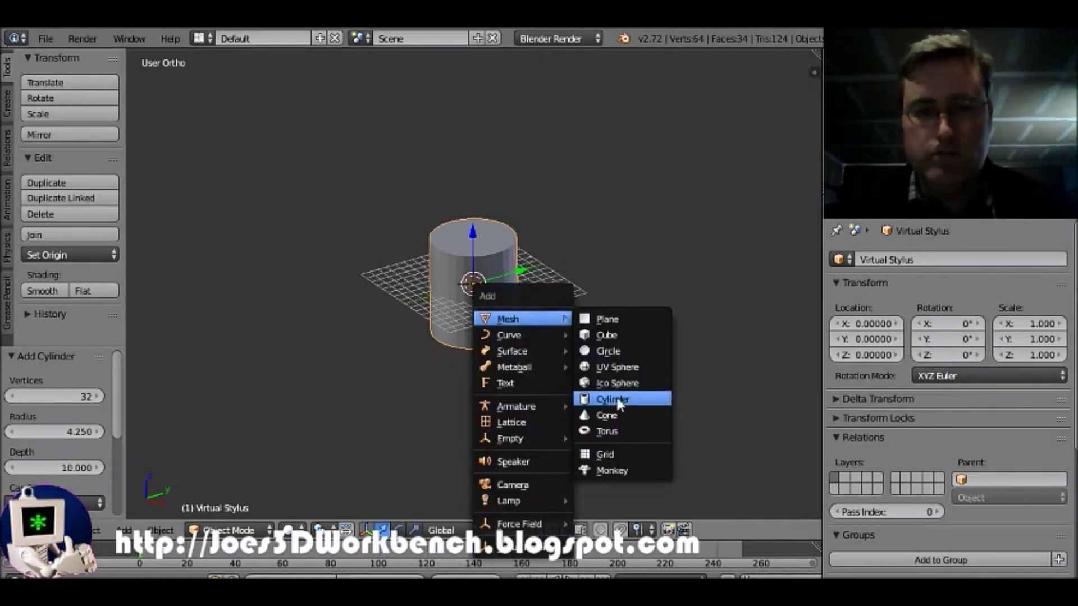
pyautogui.click(615, 398)
pyautogui.click(65, 434)
pyautogui.write('21/2')
pyautogui.press('Tab')
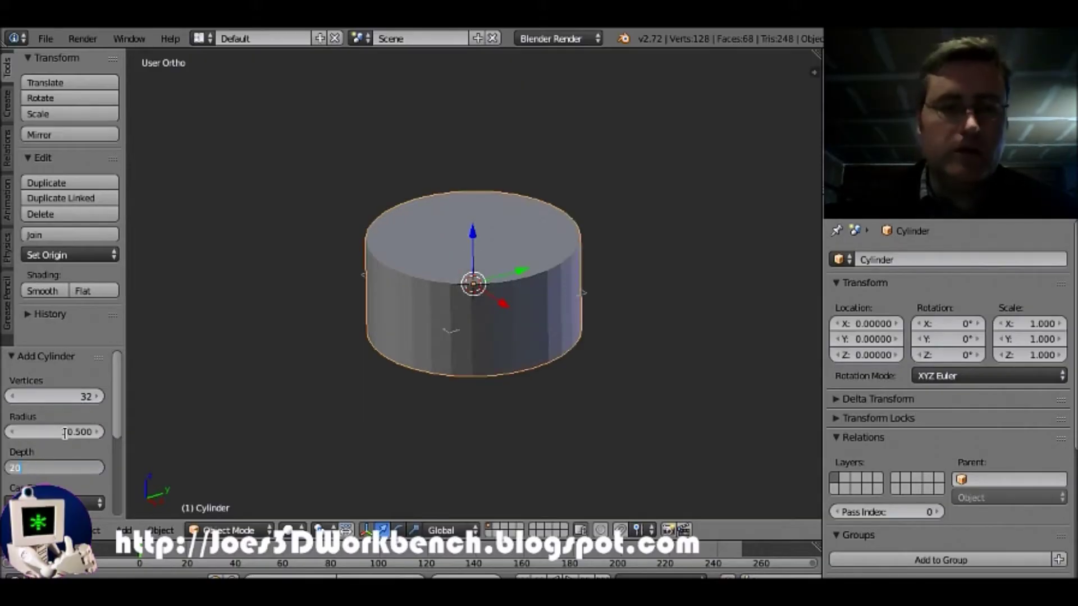
pyautogui.write('5')
pyautogui.press('Return')
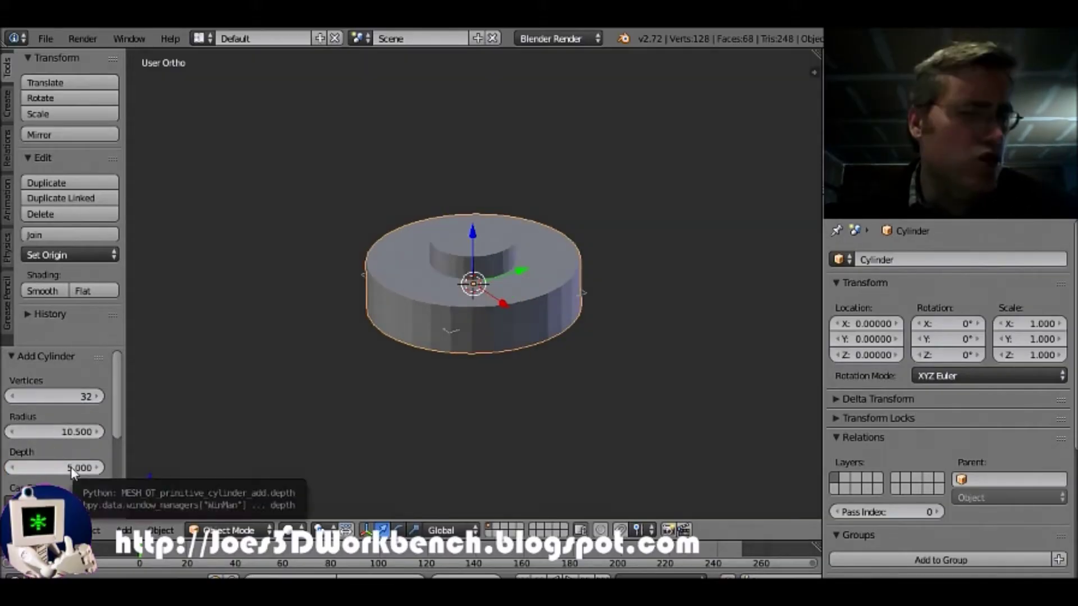
# - Rotate the second cylinder 90 degrees about the Y axis
pyautogui.press('KP_1')
pyautogui.press('r')
pyautogui.press('y')
pyautogui.press('9')
pyautogui.press('0')
pyautogui.press('Return')
# - Rename the rotated cylinder as "Virtual thumb"
pyautogui.click(947, 259)
pyautogui.write('Virtual thu')
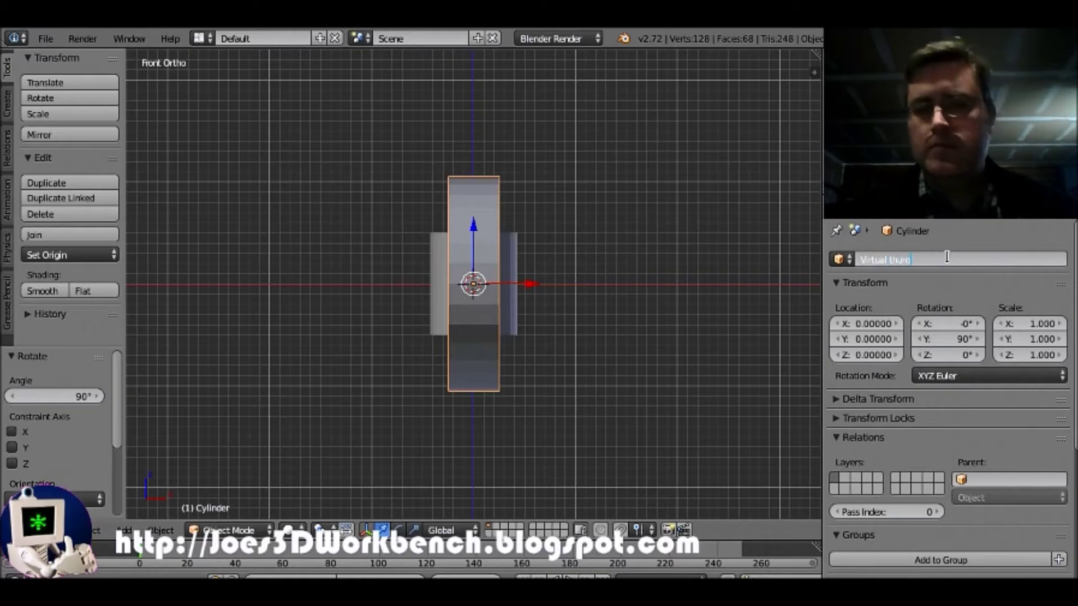
pyautogui.write('mb')
pyautogui.press('Return')
# - Move the Virtual thumb cylinder up 10.5 units along the Z axis
pyautogui.press('g')
pyautogui.press('z')
pyautogui.press('1')
pyautogui.press('0')
pyautogui.press('.')
pyautogui.press('5')
pyautogui.press('Return')
pyautogui.scroll(-2, 522, 286)
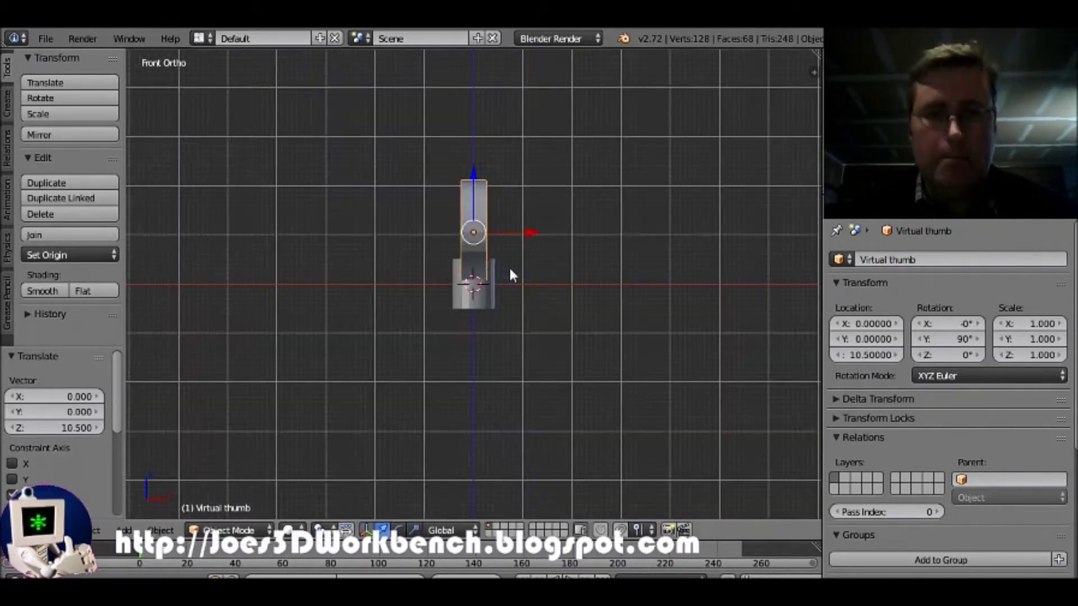
# - Move the Virtual thumb cylinder 30 units along the X axis and a further 10 units along it
pyautogui.press('g')
pyautogui.press('x')
pyautogui.press('3')
pyautogui.press('0')
pyautogui.press('Return')
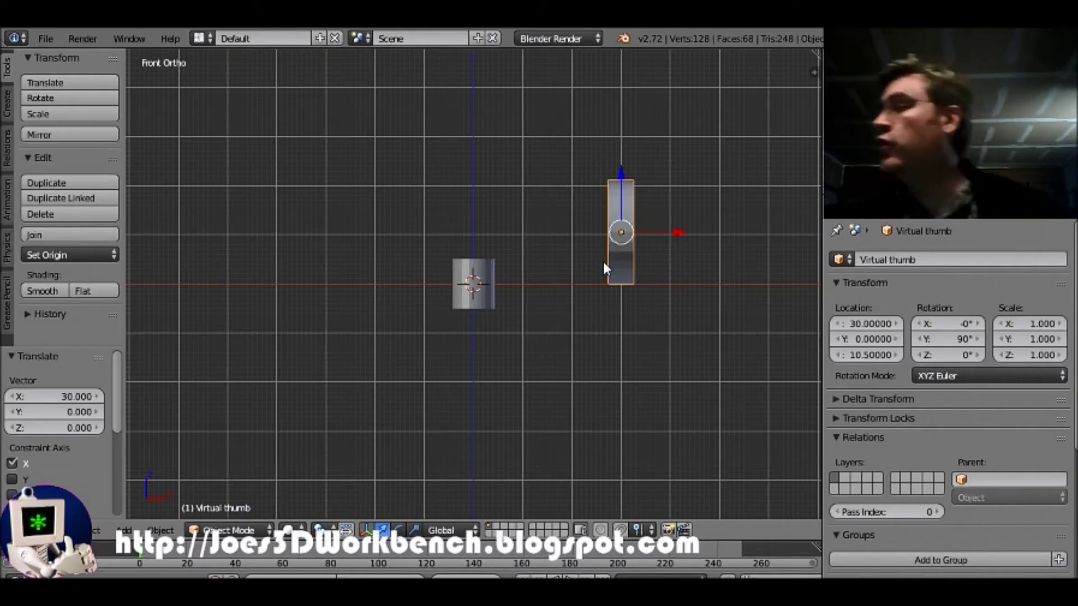
pyautogui.press('g')
pyautogui.press('x')
pyautogui.press('1')
pyautogui.press('0')
pyautogui.press('Return')
# - Set the Z dimension of the Virtual Stylus cylinder to 2
pyautogui.rightClick(503, 272)
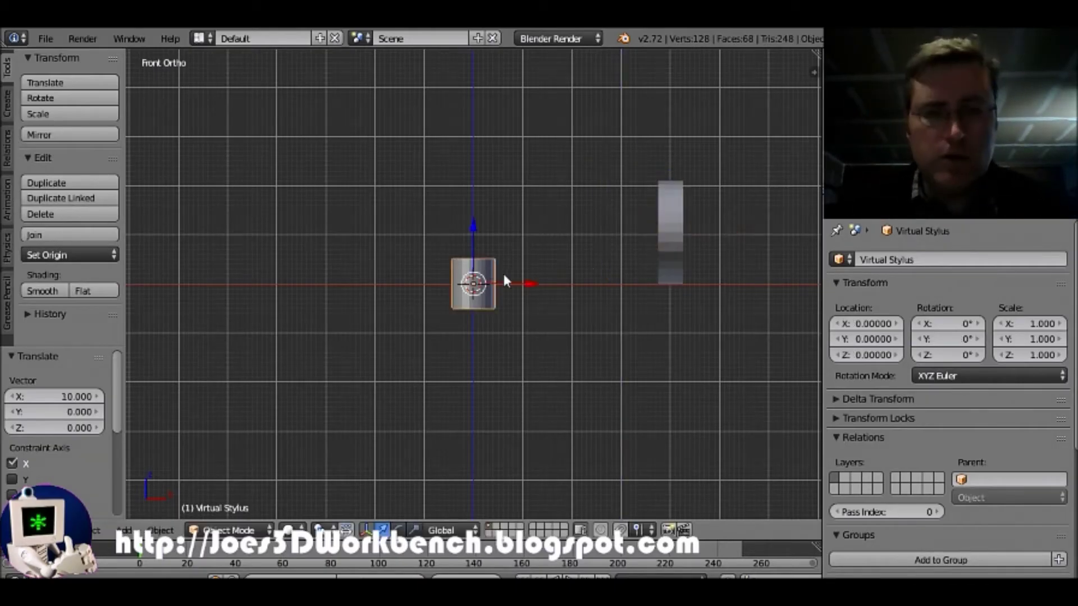
pyautogui.press('n')
pyautogui.scroll(10, 749, 317)
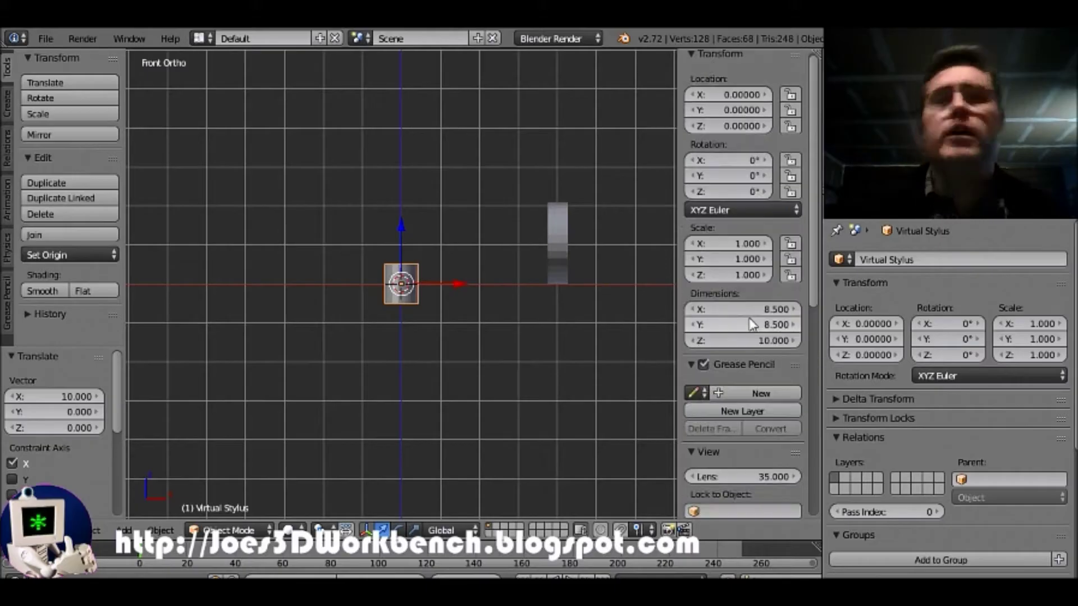
pyautogui.scroll(-1, 752, 345)
pyautogui.click(751, 310)
pyautogui.write('2')
pyautogui.press('Return')
# - Move the Virtual Stylus cylinder up 1 unit along the Z axis
pyautogui.press('g')
pyautogui.press('z')
pyautogui.press('1')
pyautogui.press('Return')
pyautogui.scroll(4, 446, 322)
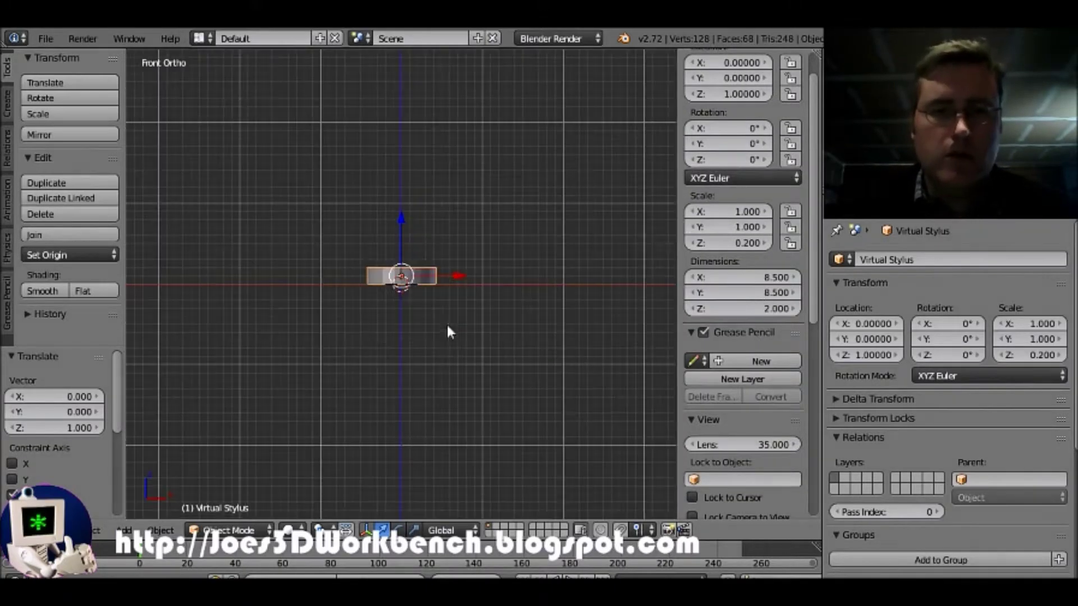
# - Set the origin of the Virtual Stylus to the 3D cursor
pyautogui.scroll(-4, 443, 320)
pyautogui.press('Tab')
pyautogui.scroll(2, 415, 280)
pyautogui.press('Tab')
pyautogui.click(84, 251)
pyautogui.click(84, 299)
# - Raise the top vertices of the Virtual Stylus along Z to give it a height of 3
pyautogui.scroll(2, 366, 291)
pyautogui.press('Tab')
pyautogui.press('a')
pyautogui.press('z')
pyautogui.press('b')
pyautogui.moveTo(337, 260); pyautogui.dragTo(480, 278)
pyautogui.press('g')
pyautogui.press('z')
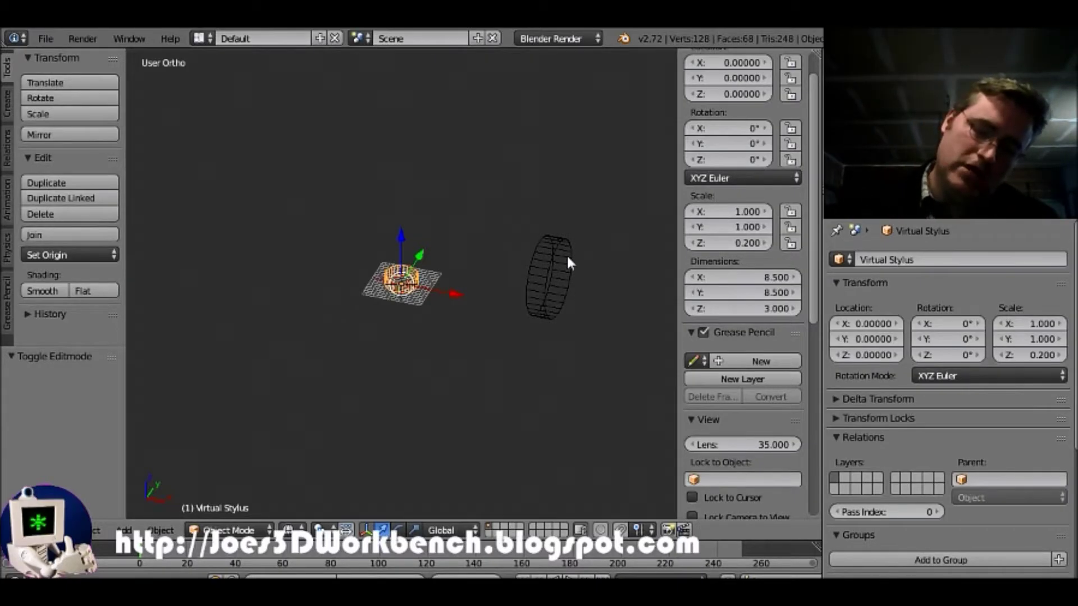
# - Set the Virtual thumb's X location to 0 and its origin to the 3D cursor
pyautogui.rightClick(568, 257)
pyautogui.press('KP_1')
pyautogui.click(728, 93)
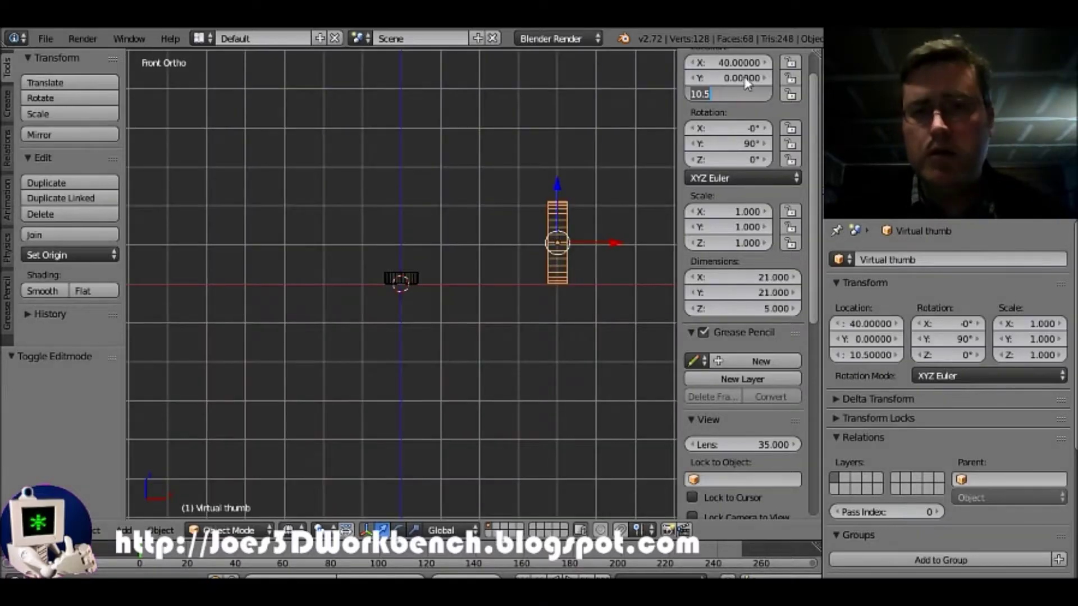
pyautogui.click(742, 63)
pyautogui.write('0')
pyautogui.press('Return')
pyautogui.click(70, 255)
pyautogui.click(73, 304)
# - Set the Virtual thumb's X and Y dimensions to 17
pyautogui.click(755, 277)
pyautogui.write('17')
pyautogui.press('Tab')
pyautogui.write('17')
pyautogui.press('Tab')
pyautogui.press('Return')
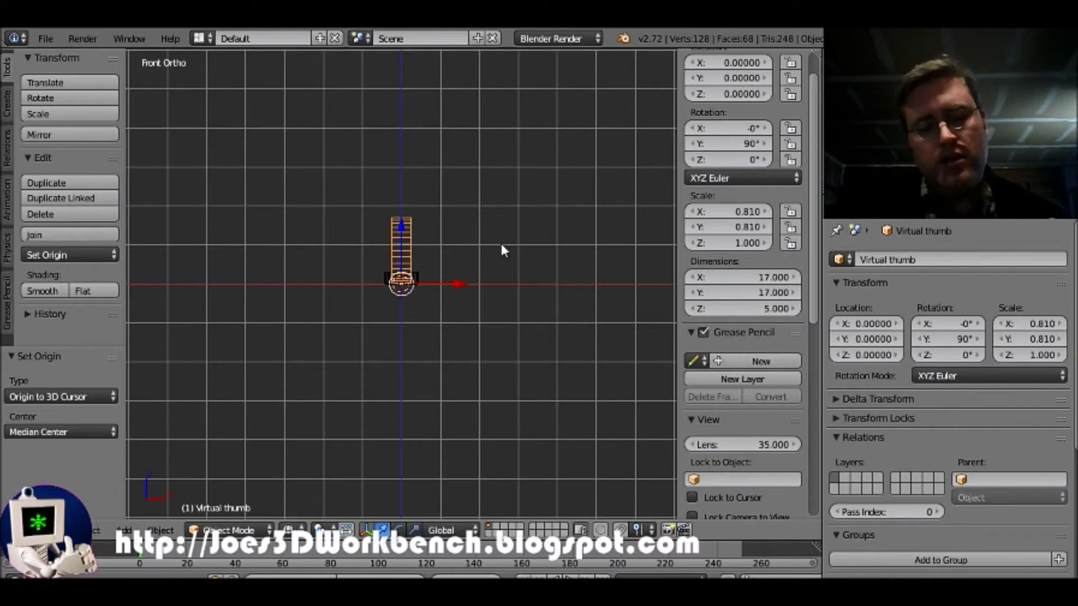
# - Set the Virtual thumb's X dimension to 16
pyautogui.click(742, 278)
pyautogui.write('16')
pyautogui.press('Return')
pyautogui.moveTo(483, 228); pyautogui.dragTo(510, 254, button='middle')
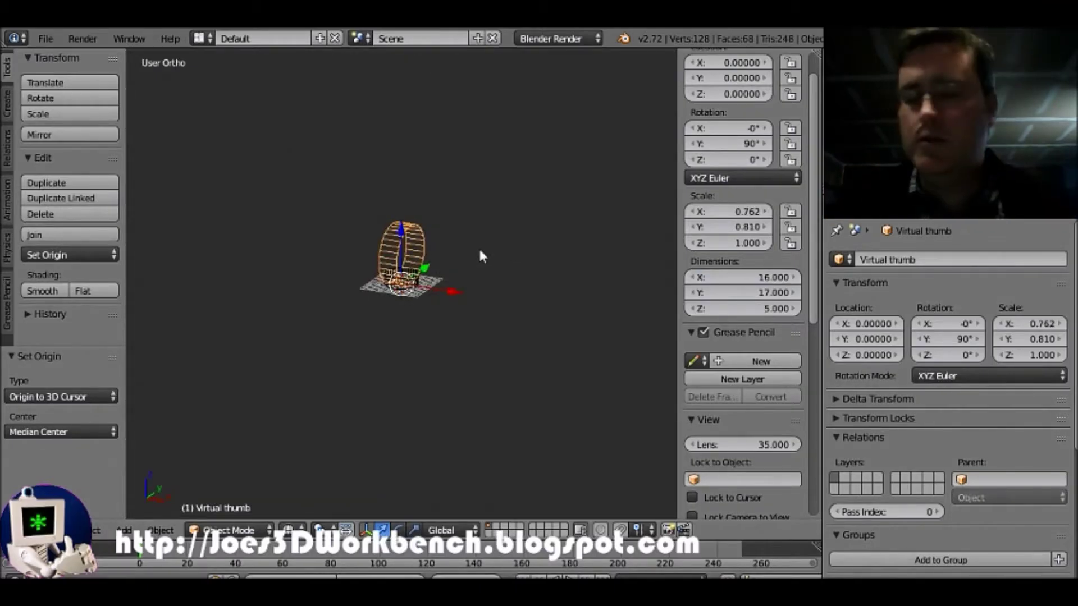
pyautogui.press('KP_1')
pyautogui.click(730, 77)
pyautogui.write('40')
pyautogui.press('Return')
pyautogui.hotkey('ctrl', 'z')
# - Set the Virtual thumb's X location to 40
pyautogui.click(730, 63)
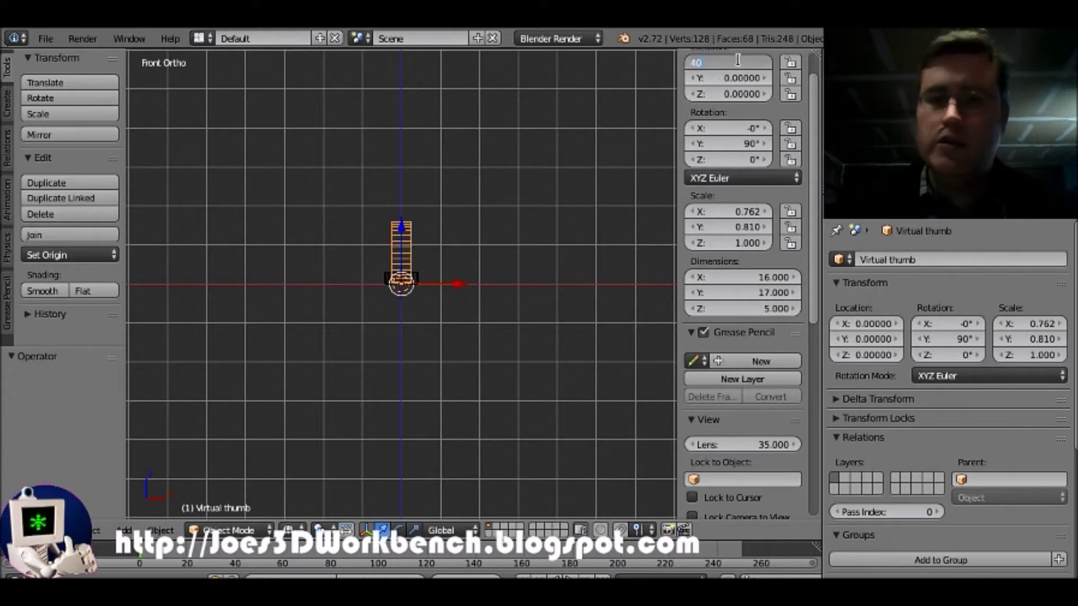
pyautogui.write('40')
pyautogui.press('Return')
# - Delete vertices at the top of the Virtual thumb ring to open a gap in it
pyautogui.scroll(4, 550, 301)
pyautogui.press('KP_7')
pyautogui.rightClick(432, 309)
pyautogui.scroll(6, 432, 309)
pyautogui.press('Tab')
pyautogui.press('a')
pyautogui.press('x')
pyautogui.click(313, 303)
pyautogui.moveTo(312, 304)
pyautogui.mouseDown(button='middle')
pyautogui.moveTo(378, 233)
pyautogui.moveTo(357, 242)
pyautogui.mouseUp(button='middle')
pyautogui.press('z')
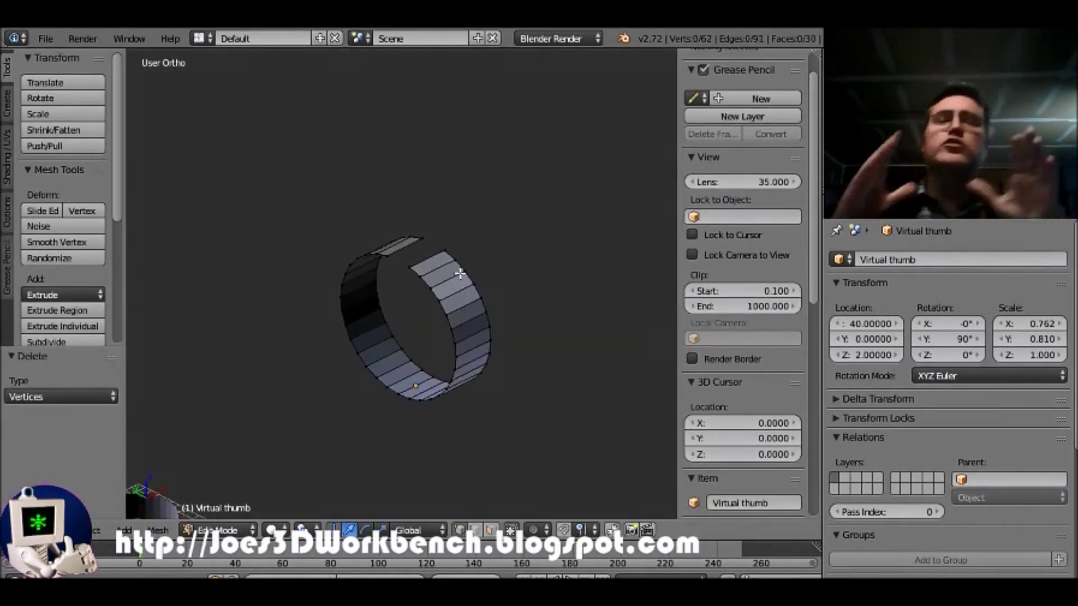
# - Taper the open ends of the Virtual thumb ring by scaling their vertices along X with smooth proportional editing
pyautogui.press('Tab')
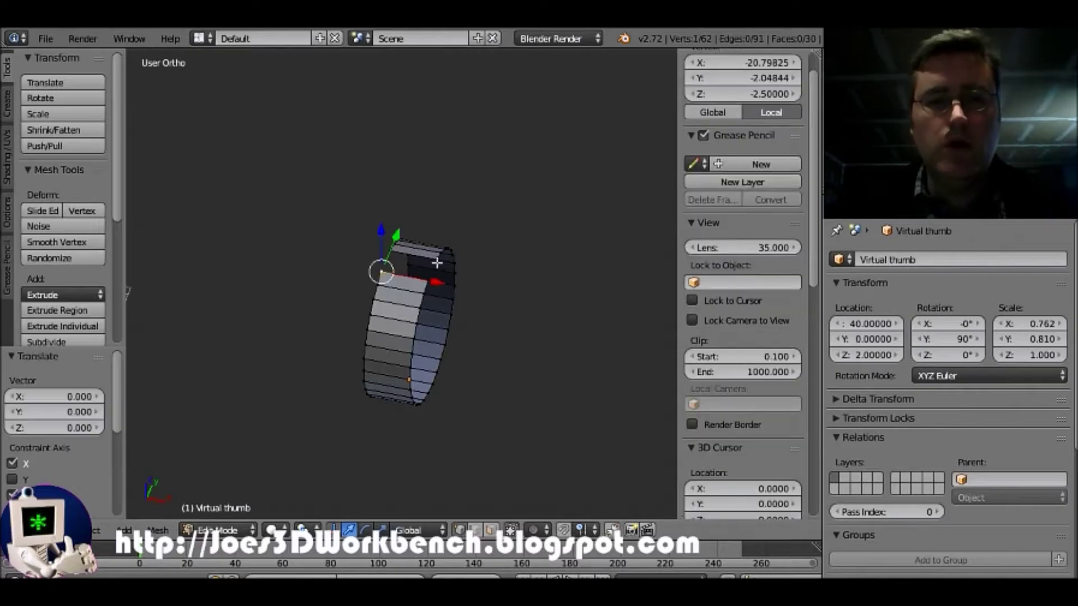
pyautogui.moveTo(388, 260); pyautogui.dragTo(447, 220)
pyautogui.press('Escape')
pyautogui.click(489, 530)
pyautogui.click(492, 495)
pyautogui.press('s')
pyautogui.press('y')
pyautogui.press('x')
pyautogui.scroll(-15, 472, 241)
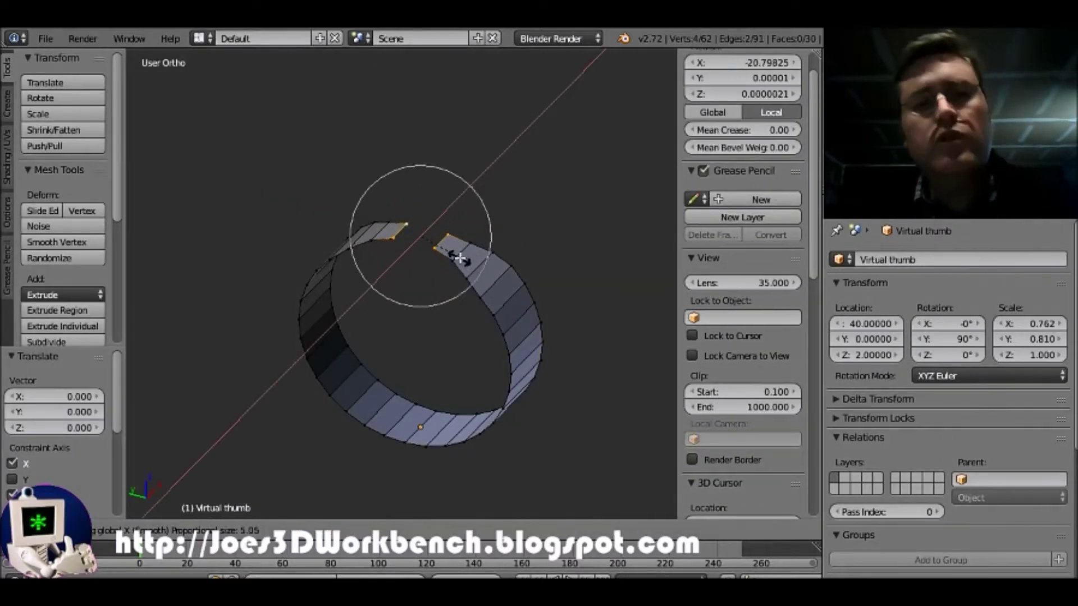
pyautogui.press('Escape')
# - Apply the rotation and scale of the Virtual thumb object
pyautogui.press('KP_1')
pyautogui.press('Tab')
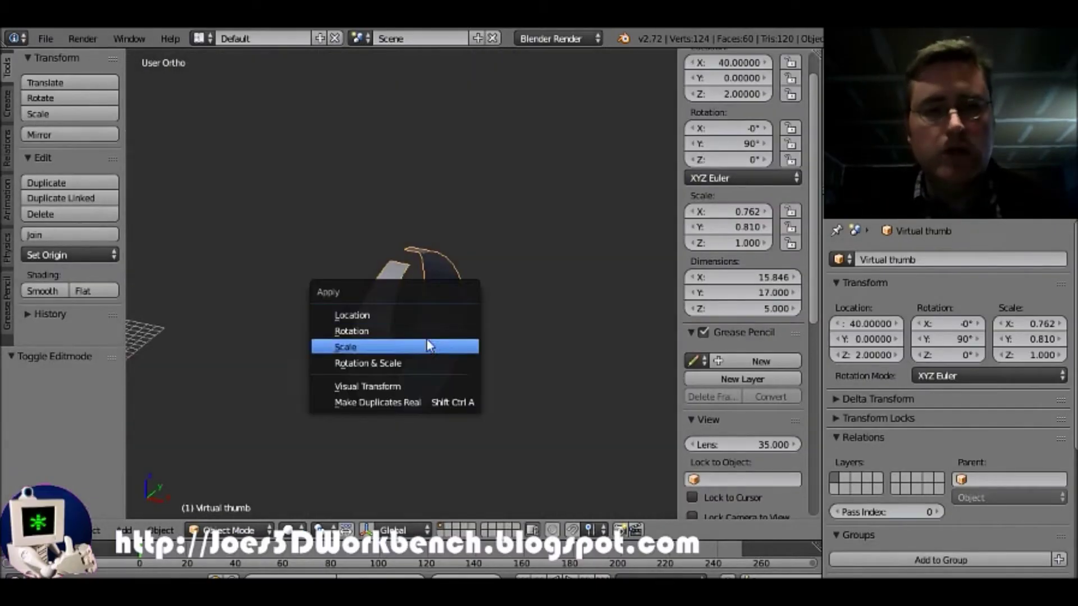
pyautogui.click(424, 361)
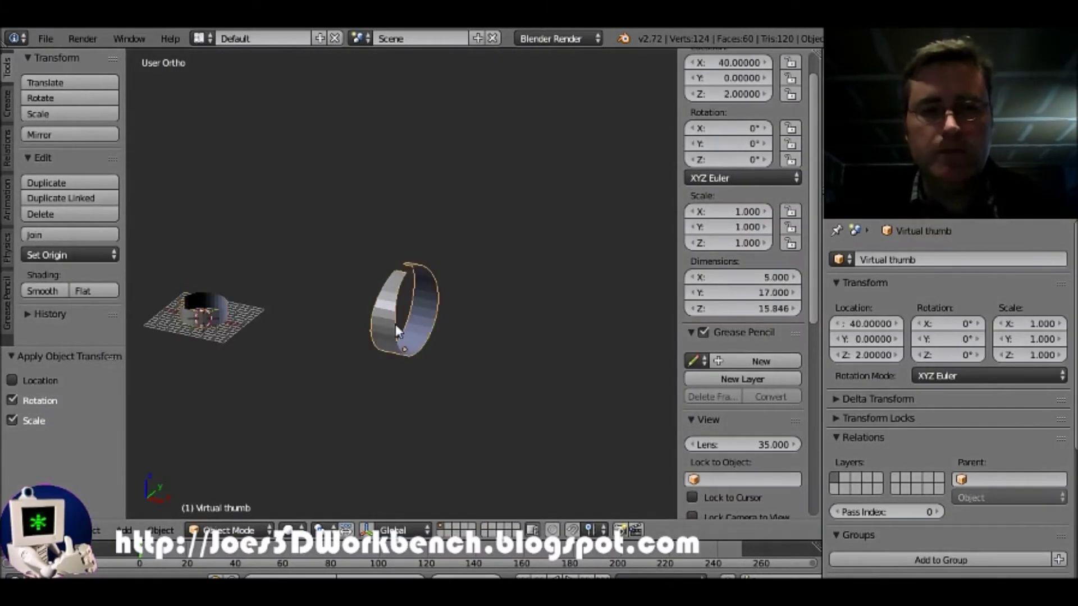
# - Add a Solidify modifier to the Virtual thumb with a thickness of 2 and an offset of 1
pyautogui.rightClick(396, 325)
pyautogui.click(927, 216)
pyautogui.click(945, 259)
pyautogui.click(778, 505)
pyautogui.press('Return')
pyautogui.click(1016, 336)
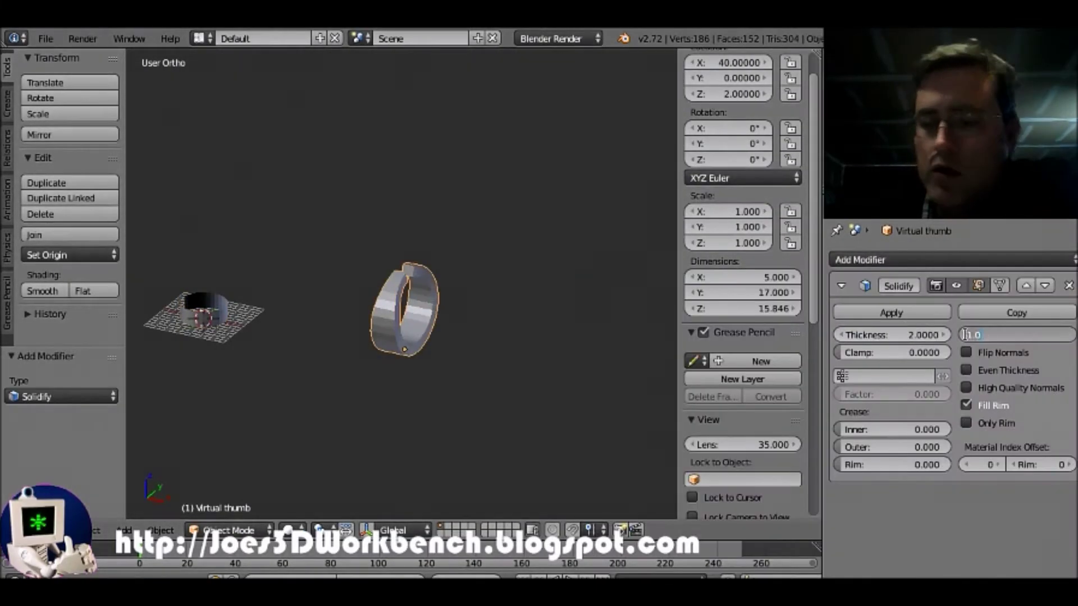
pyautogui.write('1')
pyautogui.press('Return')
# - Add a Solidify modifier to the Virtual Stylus with a thickness of 2 and an offset of 1
pyautogui.scroll(-1, 363, 349)
pyautogui.moveTo(363, 349); pyautogui.dragTo(425, 327, button='middle')
pyautogui.rightClick(231, 335)
pyautogui.moveTo(231, 335); pyautogui.dragTo(281, 368, button='middle')
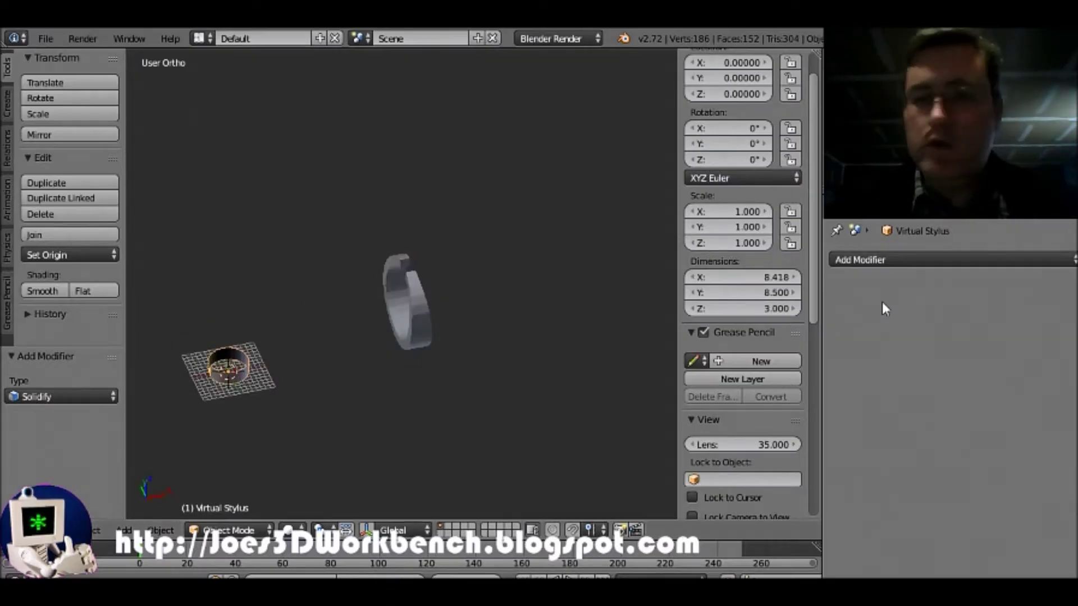
pyautogui.click(945, 259)
pyautogui.click(782, 508)
pyautogui.click(911, 336)
pyautogui.write('2')
pyautogui.press('Return')
pyautogui.click(965, 336)
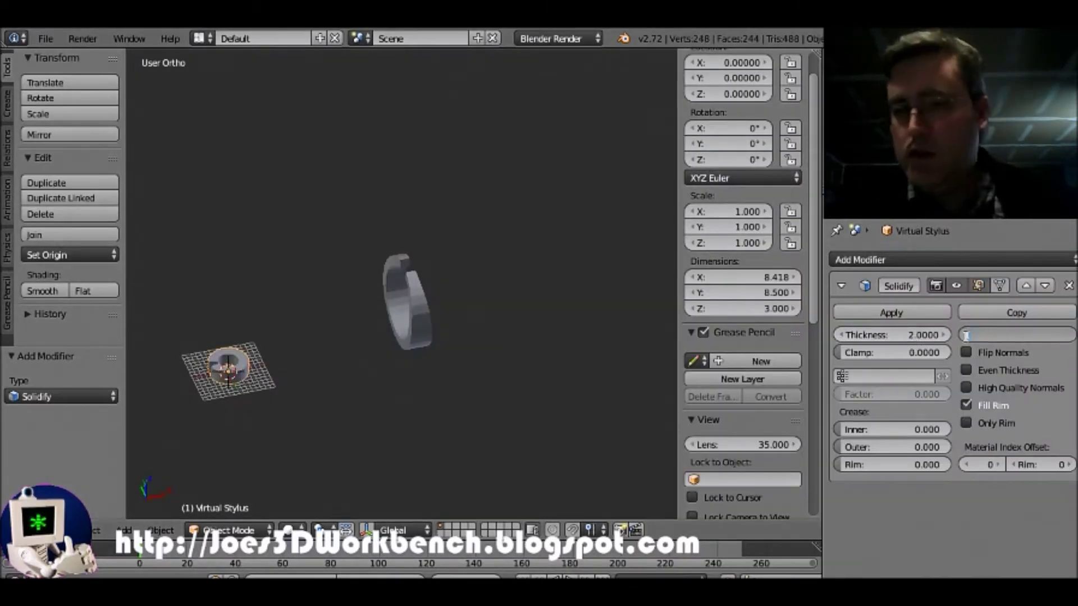
pyautogui.press('Return')
# - Delete the vertices beside the gap in the Virtual Stylus ring to widen the opening
pyautogui.press('KP_7')
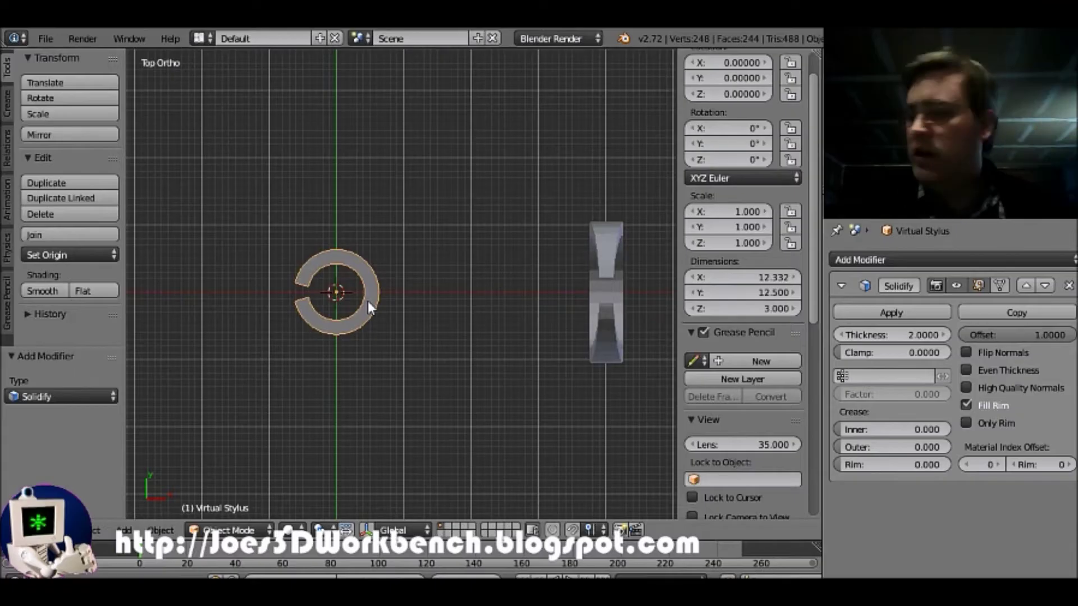
pyautogui.press('Tab')
pyautogui.press('a')
pyautogui.press('c')
pyautogui.click(266, 299)
pyautogui.press('x')
pyautogui.click(260, 353)
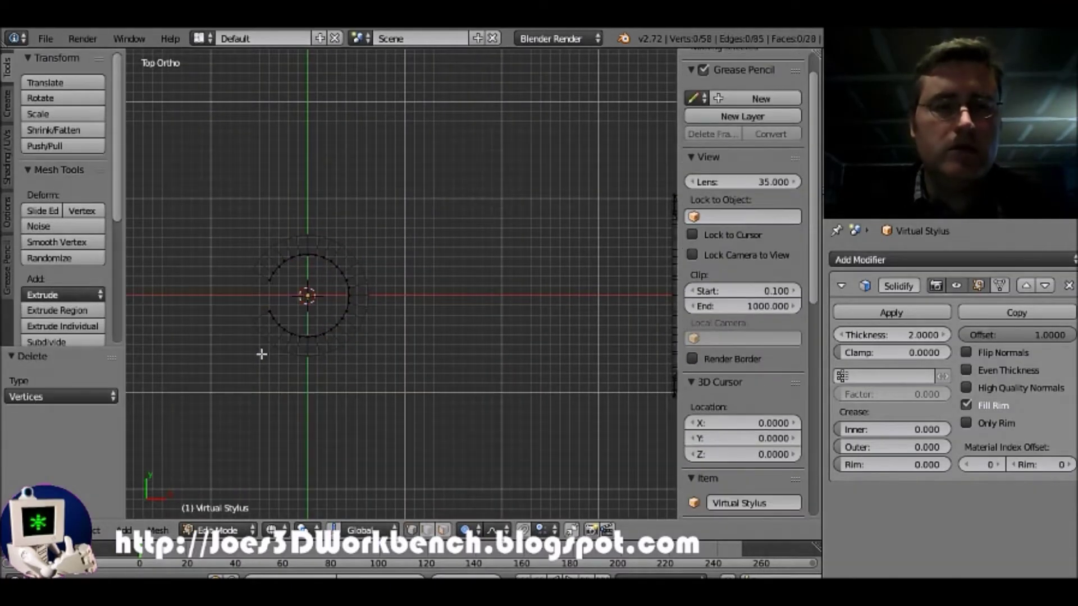
pyautogui.press('Tab')
# - Show the scene in wireframe and hide the Virtual Stylus's Solidify modifier in the viewport
pyautogui.scroll(-2, 354, 297)
pyautogui.press('z')
pyautogui.press('z')
pyautogui.click(956, 286)
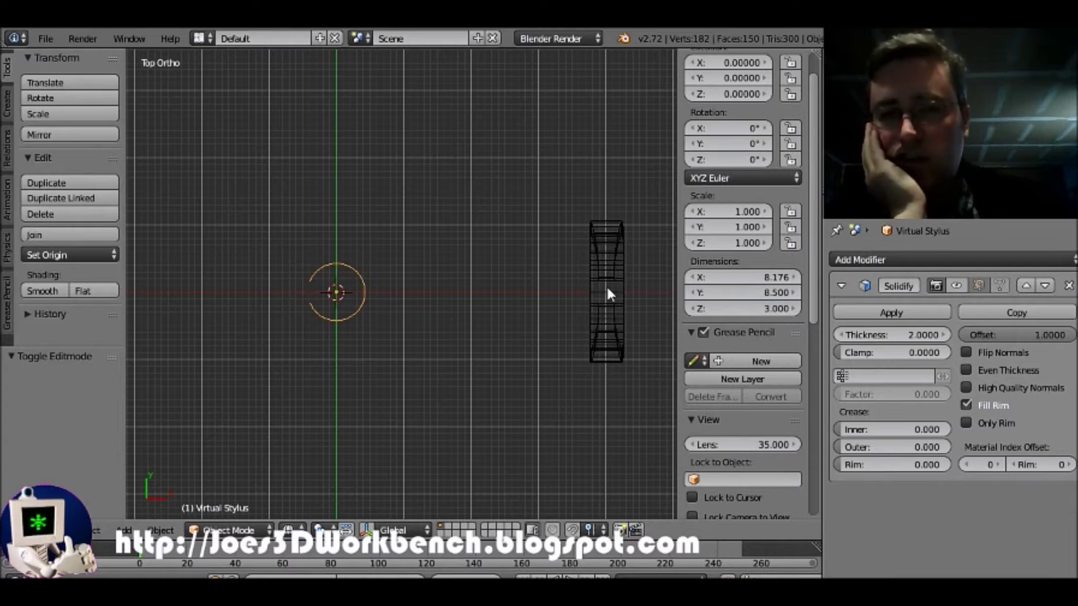
# - Scale the Virtual Stylus ring to about 0.946 in X and Y, excluding the Z axis
pyautogui.press('s')
pyautogui.hotkey('shift', 'z')
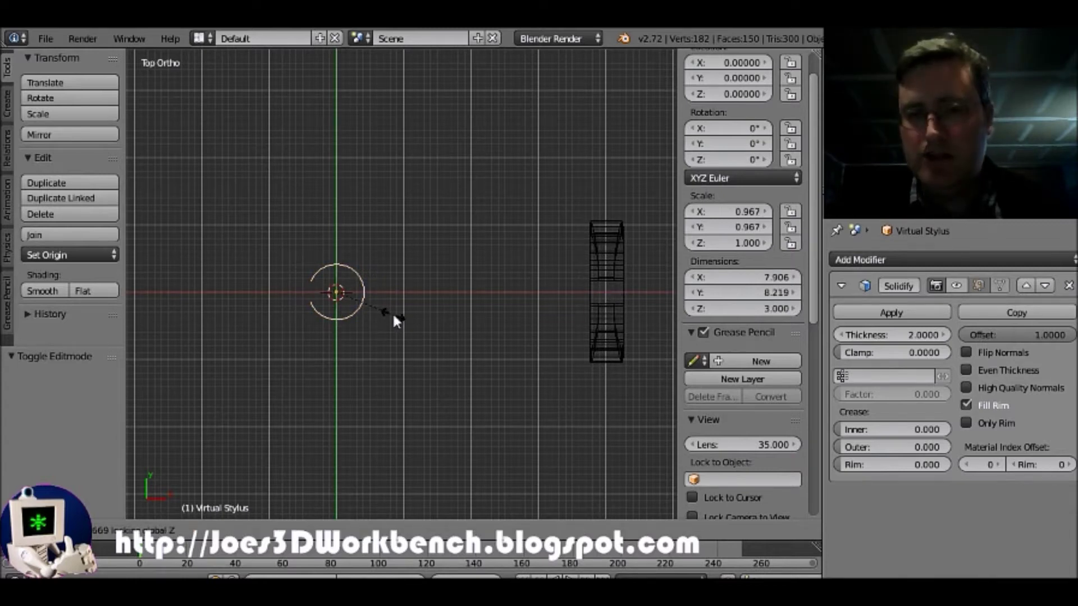
pyautogui.click(393, 316)
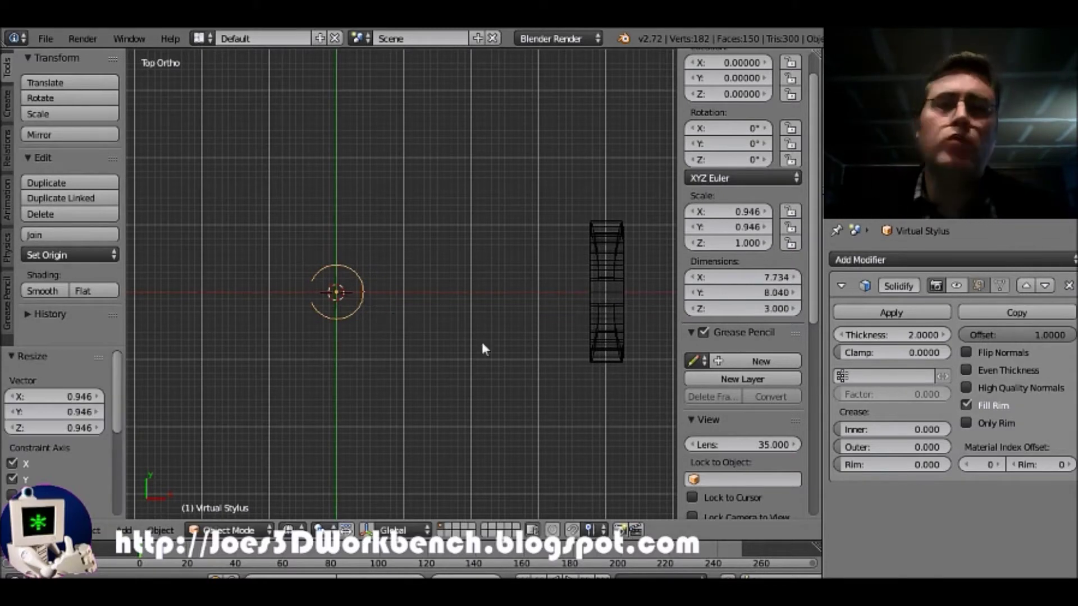
pyautogui.press('KP_1')
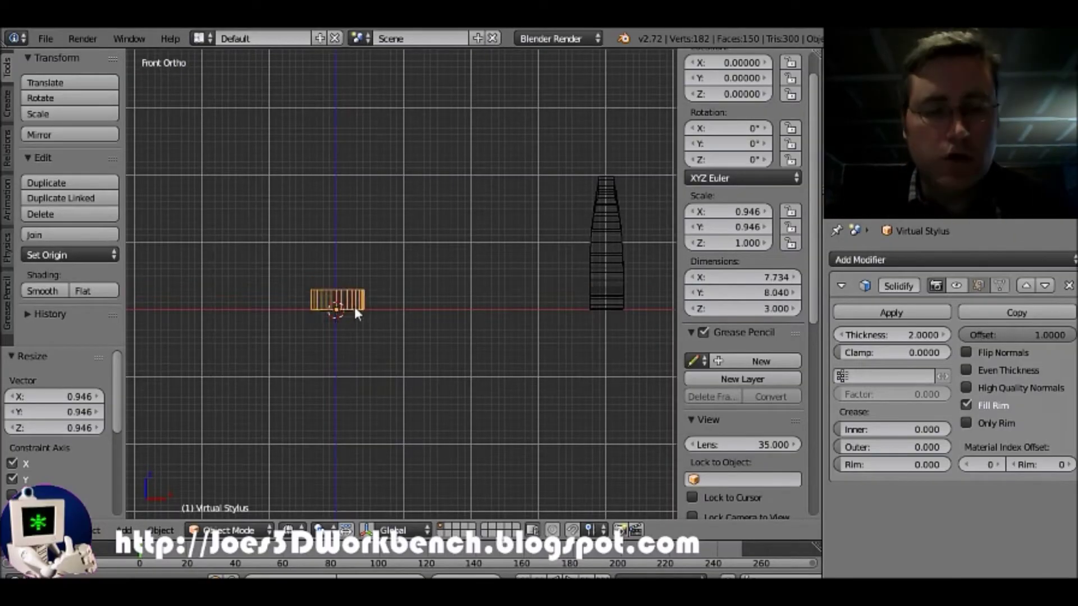
# - Apply the Virtual Stylus ring's scale and show its Solidify modifier again in the solid-shaded viewport
pyautogui.hotkey('ctrl', 'a')
pyautogui.click(345, 289)
pyautogui.moveTo(345, 290); pyautogui.dragTo(440, 284, button='middle')
pyautogui.press('z')
pyautogui.click(957, 286)
# - Add a cube and raise its mesh by 1 along Z in Edit Mode, keeping the object origin in place
pyautogui.scroll(2, 405, 331)
pyautogui.hotkey('shift', 'a')
pyautogui.click(483, 304)
pyautogui.press('KP_1')
pyautogui.press('z')
pyautogui.press('Tab')
pyautogui.press('g')
pyautogui.press('z')
pyautogui.press('Escape')
pyautogui.write('ogz1')
pyautogui.press('Return')
pyautogui.press('Tab')
# - Move the cube about 21.377 along X, between the stylus ring and the thumb ring
pyautogui.press('g')
pyautogui.press('x')
pyautogui.click(506, 292)
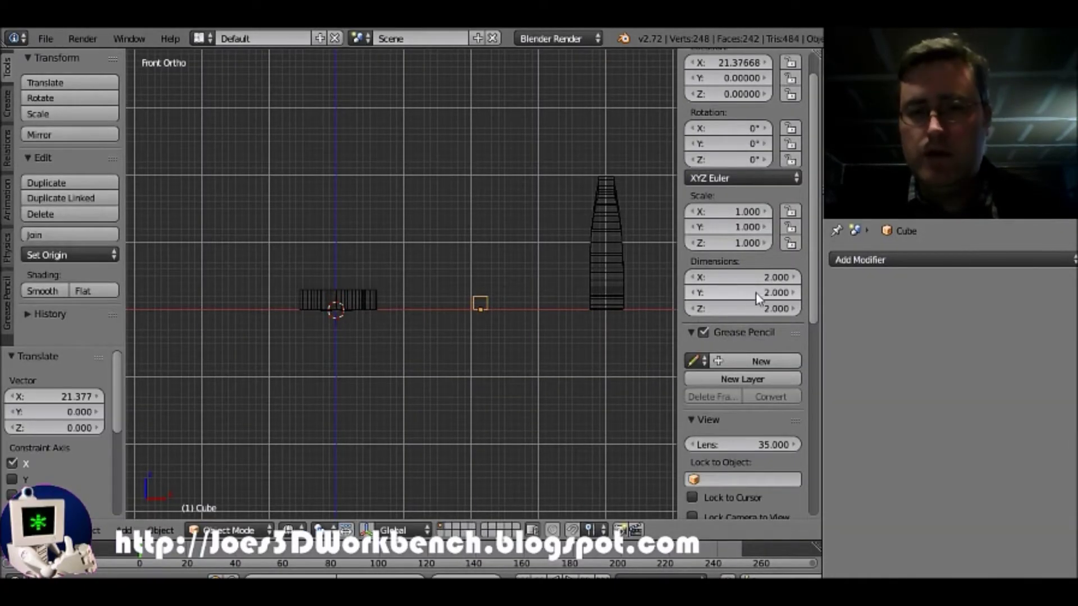
# - Set the cube's dimensions to 40 in X and 5 in Y to form the connecting bar
pyautogui.click(753, 279)
pyautogui.write('40')
pyautogui.press('Return')
pyautogui.press('z')
pyautogui.moveTo(320, 208); pyautogui.dragTo(438, 294, button='middle')
pyautogui.click(765, 294)
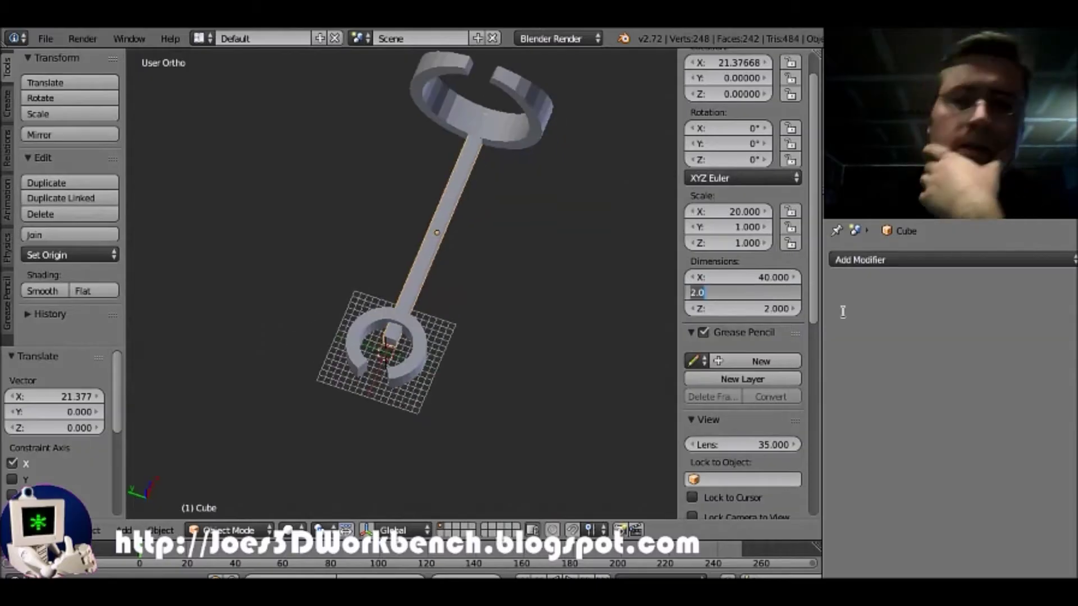
pyautogui.write('5')
pyautogui.press('Return')
# - Move the bar's stylus-end vertices along X into the ring wall, making it about 36.93 long, and set its Z dimension to 3
pyautogui.moveTo(595, 248); pyautogui.dragTo(398, 321, button='middle')
pyautogui.press('KP_7')
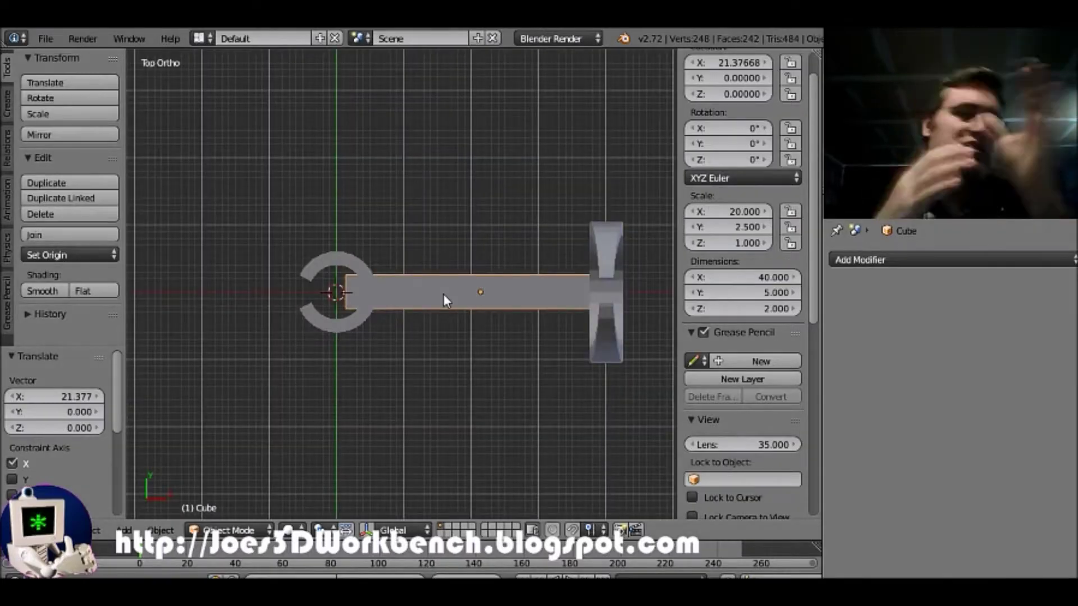
pyautogui.scroll(1, 403, 293)
pyautogui.press('z')
pyautogui.press('Tab')
pyautogui.press('a')
pyautogui.press('b')
pyautogui.moveTo(303, 260); pyautogui.dragTo(343, 325)
pyautogui.press('g')
pyautogui.press('x')
pyautogui.click(372, 332)
pyautogui.press('Tab')
pyautogui.press('z')
pyautogui.moveTo(375, 337)
pyautogui.mouseDown(button='middle')
pyautogui.moveTo(421, 236)
pyautogui.moveTo(505, 277)
pyautogui.moveTo(539, 275)
pyautogui.moveTo(435, 236)
pyautogui.moveTo(446, 295)
pyautogui.mouseUp(button='middle')
pyautogui.press('KP_1')
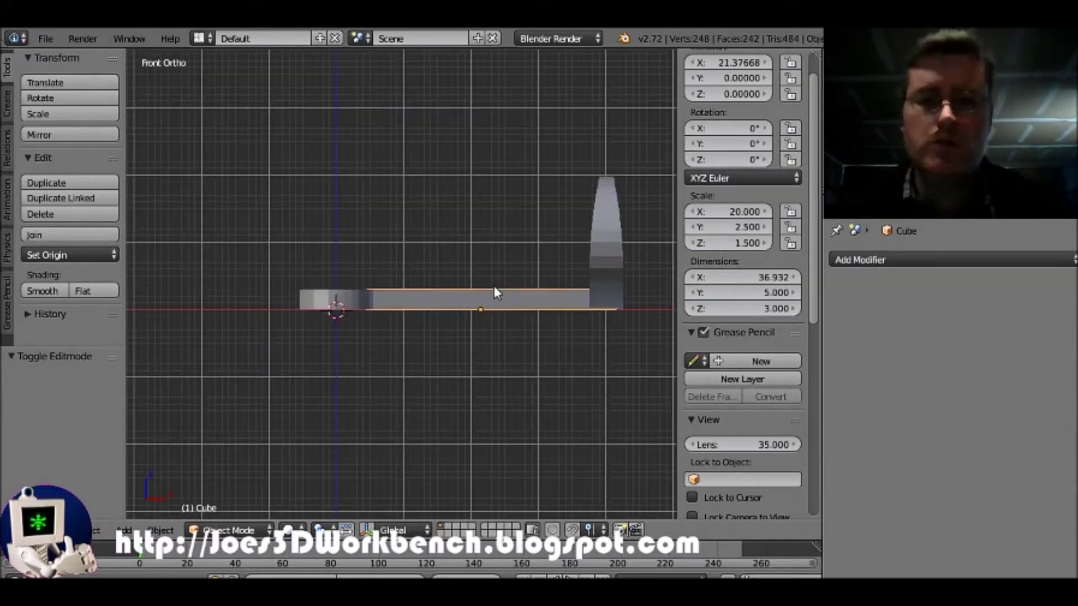
# - Lower the top of the bar's thumb end along Z and extend that end along X for a length of about 37.53
pyautogui.press('Tab')
pyautogui.press('z')
pyautogui.press('a')
pyautogui.press('b')
pyautogui.moveTo(501, 295); pyautogui.dragTo(526, 315)
pyautogui.write('gz-.1')
pyautogui.press('Return')
pyautogui.press('a')
pyautogui.press('b')
pyautogui.press('g')
pyautogui.press('x')
pyautogui.click(492, 305)
pyautogui.press('Tab')
pyautogui.press('z')
pyautogui.moveTo(497, 276)
pyautogui.mouseDown(button='middle')
pyautogui.moveTo(408, 333)
pyautogui.moveTo(486, 258)
pyautogui.mouseUp(button='middle')
# - Add a Subdivision Surface modifier to the Virtual thumb ring and raise its viewport subdivision level
pyautogui.press('KP_3')
pyautogui.scroll(3, 381, 278)
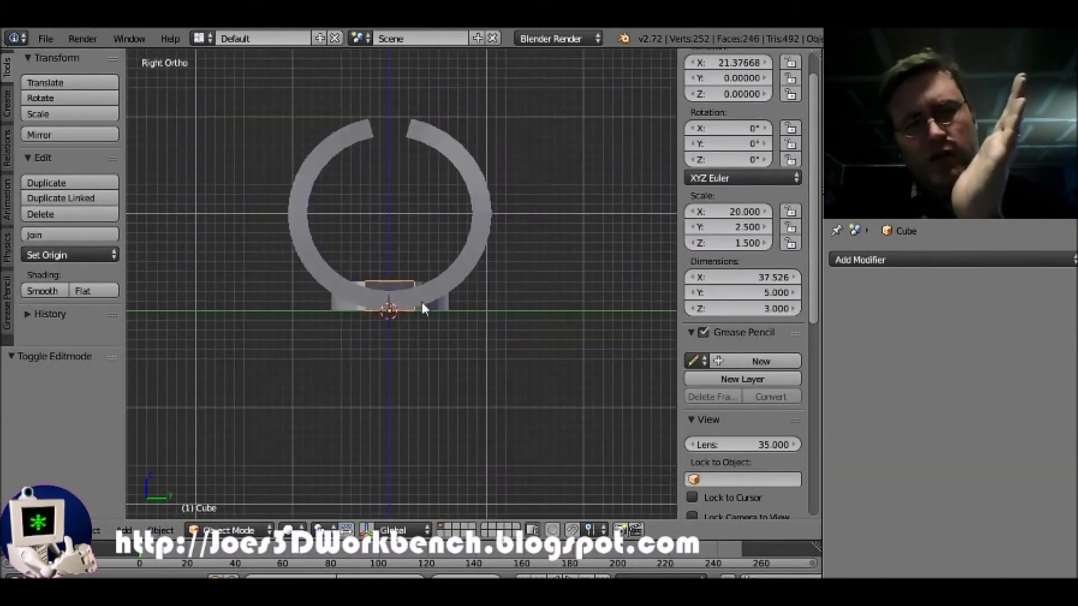
pyautogui.rightClick(477, 242)
pyautogui.moveTo(476, 241)
pyautogui.mouseDown(button='middle')
pyautogui.moveTo(429, 254)
pyautogui.moveTo(492, 251)
pyautogui.mouseUp(button='middle')
pyautogui.click(954, 259)
pyautogui.click(794, 372)
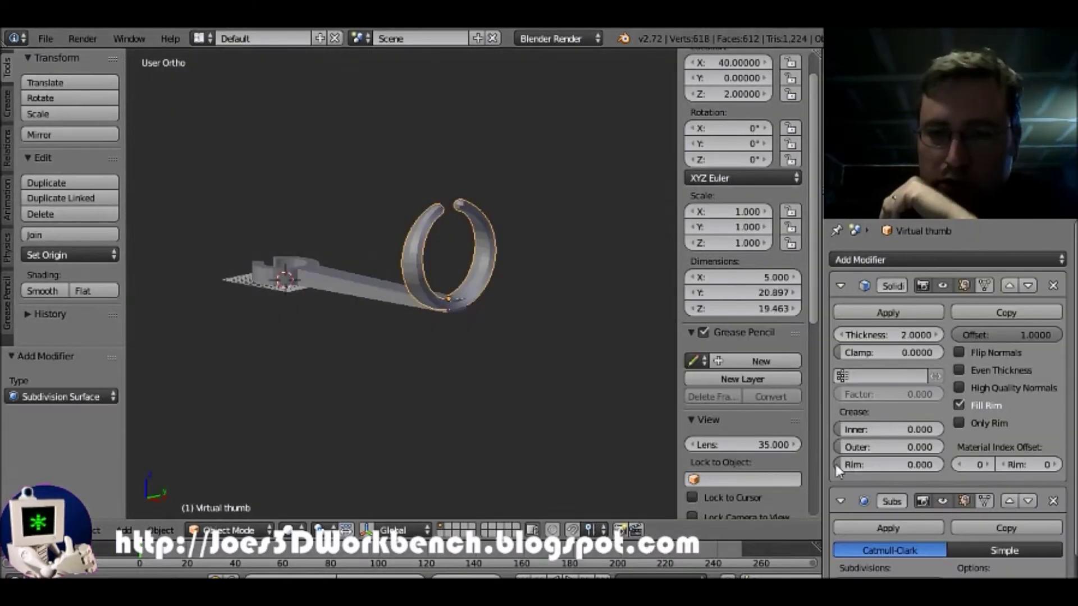
pyautogui.scroll(-2, 933, 493)
pyautogui.click(936, 554)
pyautogui.scroll(5, 562, 304)
pyautogui.moveTo(595, 338); pyautogui.dragTo(388, 317, button='middle')
pyautogui.scroll(-2, 531, 268)
# - Select the connecting bar, show it in wireframe and pick its thumb-end vertices in Edit Mode
pyautogui.rightClick(442, 369)
pyautogui.press('KP_1')
pyautogui.scroll(2, 483, 369)
pyautogui.scroll(-1, 484, 370)
pyautogui.press('Tab')
pyautogui.press('KP_1')
pyautogui.press('z')
pyautogui.press('a')
pyautogui.press('b')
pyautogui.moveTo(449, 278); pyautogui.dragTo(472, 299)
pyautogui.moveTo(471, 299); pyautogui.dragTo(340, 296, button='middle')
pyautogui.press('Tab')
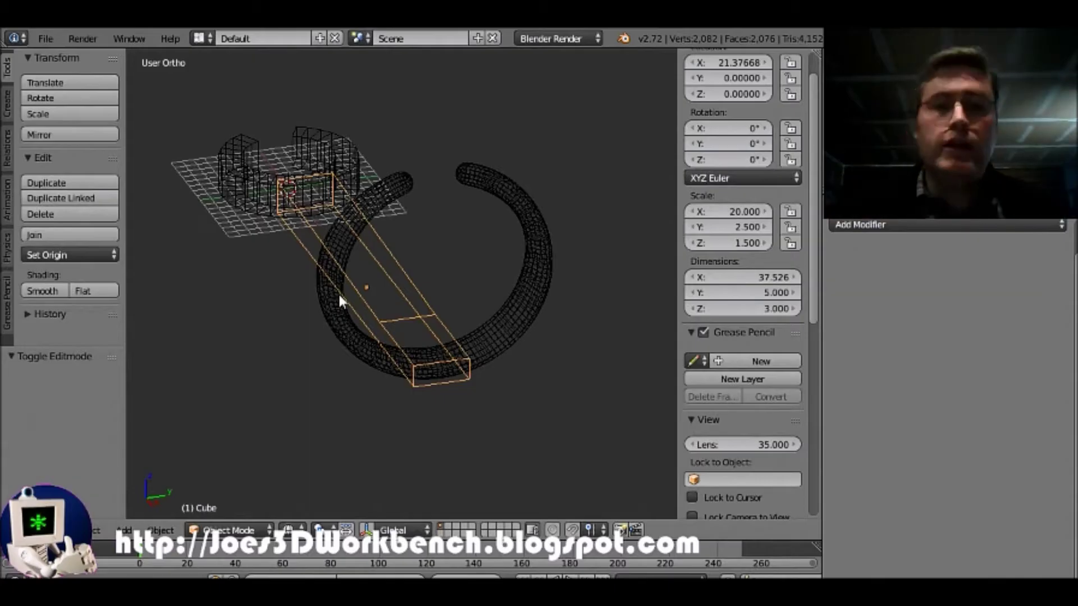
# - Try to add another edge loop across the bar just before the thumb ring
pyautogui.press('KP_1')
pyautogui.press('Tab')
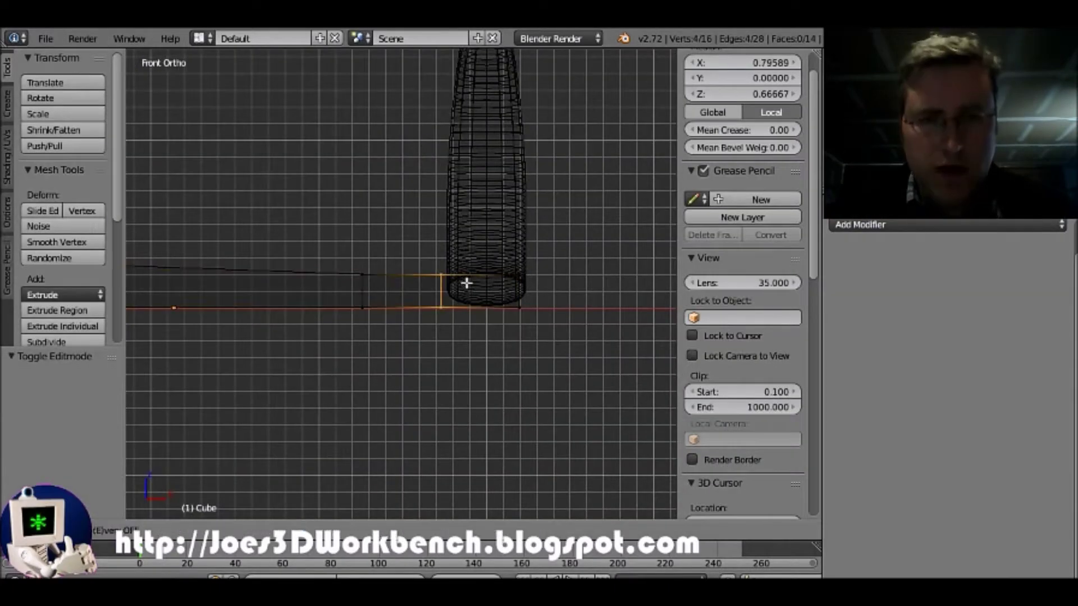
pyautogui.click(474, 284)
pyautogui.scroll(-2, 428, 301)
pyautogui.moveTo(474, 284); pyautogui.dragTo(320, 238, button='middle')
pyautogui.hotkey('ctrl', 'z')
# - Delete the bar's positive-Y half and add a Mirror modifier to it on the Y axis only
pyautogui.press('KP_1')
pyautogui.scroll(-4, 321, 238)
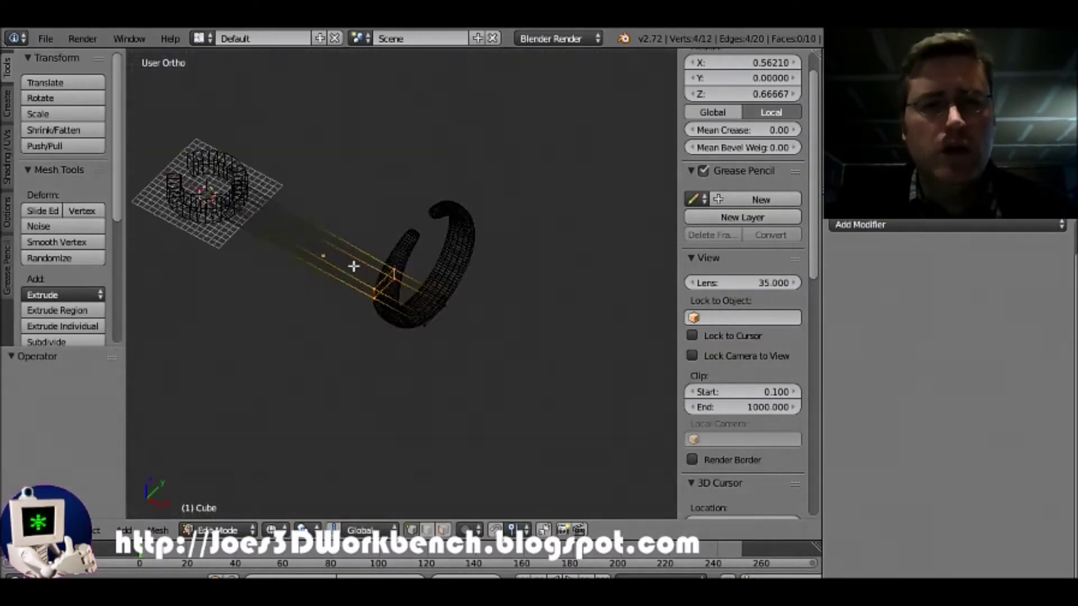
pyautogui.press('x')
pyautogui.click(568, 238)
pyautogui.click(898, 224)
pyautogui.click(764, 470)
pyautogui.click(855, 335)
pyautogui.click(853, 318)
# - Extrude the bar's side face beside the thumb ring about 5.2 outward along negative Y to form mirrored wings
pyautogui.press('z')
pyautogui.scroll(2, 496, 332)
pyautogui.press('KP_1')
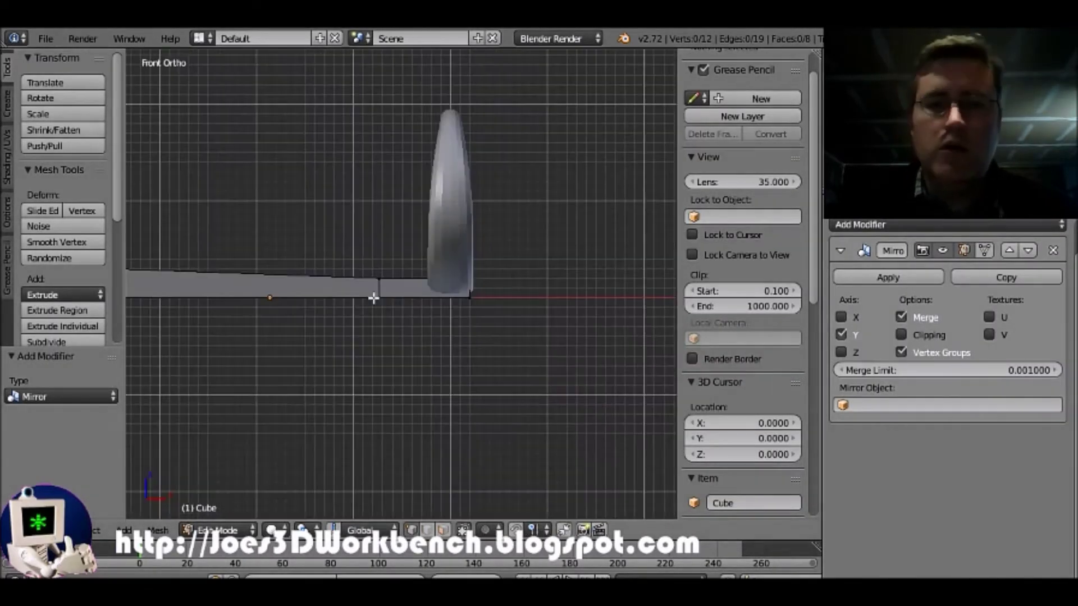
pyautogui.scroll(2, 370, 296)
pyautogui.rightClick(367, 281)
pyautogui.moveTo(500, 291); pyautogui.dragTo(435, 321, button='middle')
pyautogui.press('KP_7')
pyautogui.press('e')
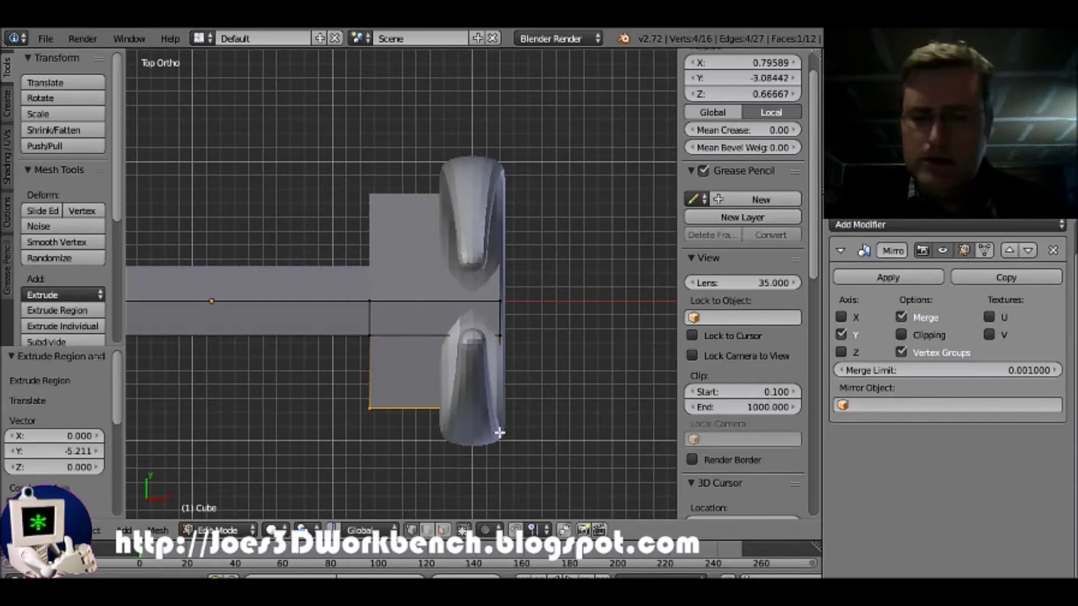
# - Move the wing's outer corner vertices nearest the stylus along X up to the thumb ring's edge
pyautogui.press('z')
pyautogui.press('a')
pyautogui.press('c')
pyautogui.click(370, 409)
pyautogui.press('g')
pyautogui.press('x')
pyautogui.click(446, 426)
# - Move the wing's top outer edge up and outward onto the thumb ring's outer curve
pyautogui.press('KP_3')
pyautogui.press('z')
pyautogui.press('z')
pyautogui.press('a')
pyautogui.press('c')
pyautogui.click(220, 273)
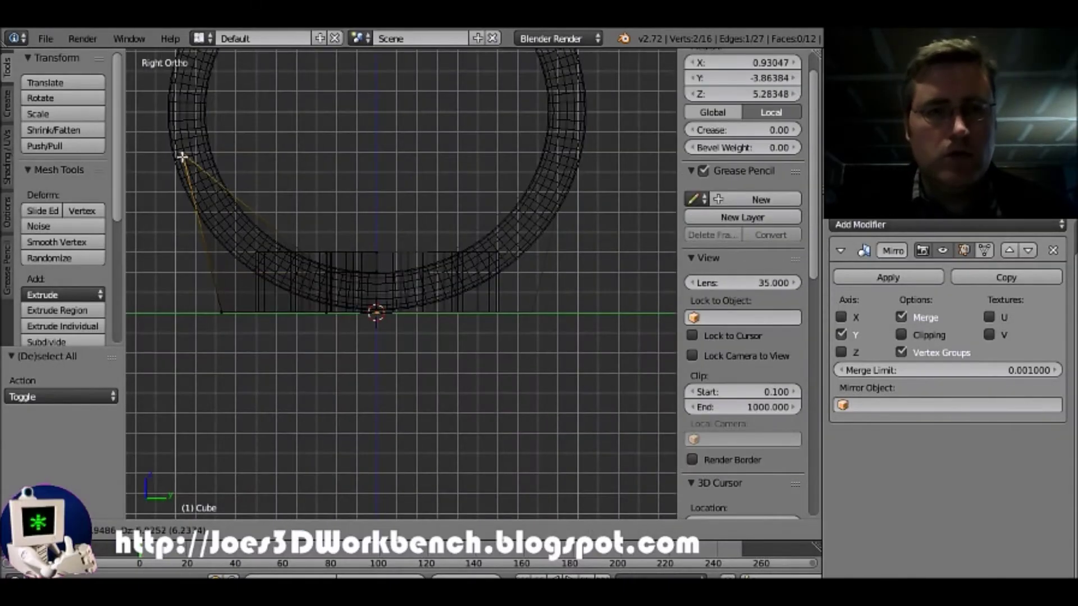
pyautogui.click(175, 155)
# - Scale the wing's raised outer edge and reposition it against the thumb ring
pyautogui.press('z')
pyautogui.moveTo(177, 158)
pyautogui.mouseDown(button='middle')
pyautogui.moveTo(238, 228)
pyautogui.moveTo(270, 227)
pyautogui.mouseUp(button='middle')
pyautogui.press('s')
pyautogui.moveTo(475, 193)
pyautogui.mouseDown(button='middle')
pyautogui.moveTo(424, 183)
pyautogui.moveTo(273, 262)
pyautogui.mouseUp(button='middle')
pyautogui.press('z')
pyautogui.press('KP_3')
pyautogui.press('g')
pyautogui.click(277, 251)
# - Refine the transition between the bar and the wing by moving two of its vertices along Z
pyautogui.press('z')
pyautogui.press('z')
pyautogui.press('a')
pyautogui.press('c')
pyautogui.moveTo(344, 279)
pyautogui.mouseDown(button='middle')
pyautogui.moveTo(356, 296)
pyautogui.moveTo(284, 286)
pyautogui.moveTo(385, 241)
pyautogui.moveTo(390, 255)
pyautogui.moveTo(487, 276)
pyautogui.moveTo(481, 295)
pyautogui.mouseUp(button='middle')
pyautogui.rightClick(353, 306)
pyautogui.keyDown('shift'); pyautogui.rightClick(403, 303); pyautogui.keyUp('shift')
pyautogui.press('z')
pyautogui.press('g')
pyautogui.press('g')
pyautogui.press('z')
pyautogui.click(394, 301)
# - Add a Subdivision Surface modifier to the bar with a view level of 2
pyautogui.press('Tab')
pyautogui.click(898, 224)
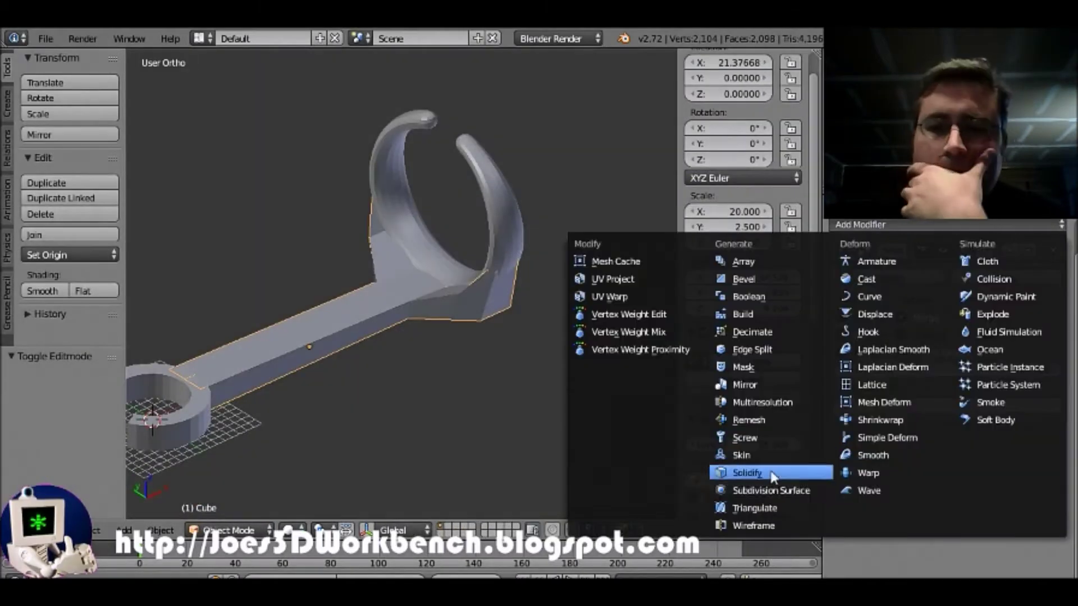
pyautogui.click(763, 490)
# - Crease the bottom outline edges of the bar and wing at the thumb end so they stay sharp under subdivision
pyautogui.press('Tab')
pyautogui.press('z')
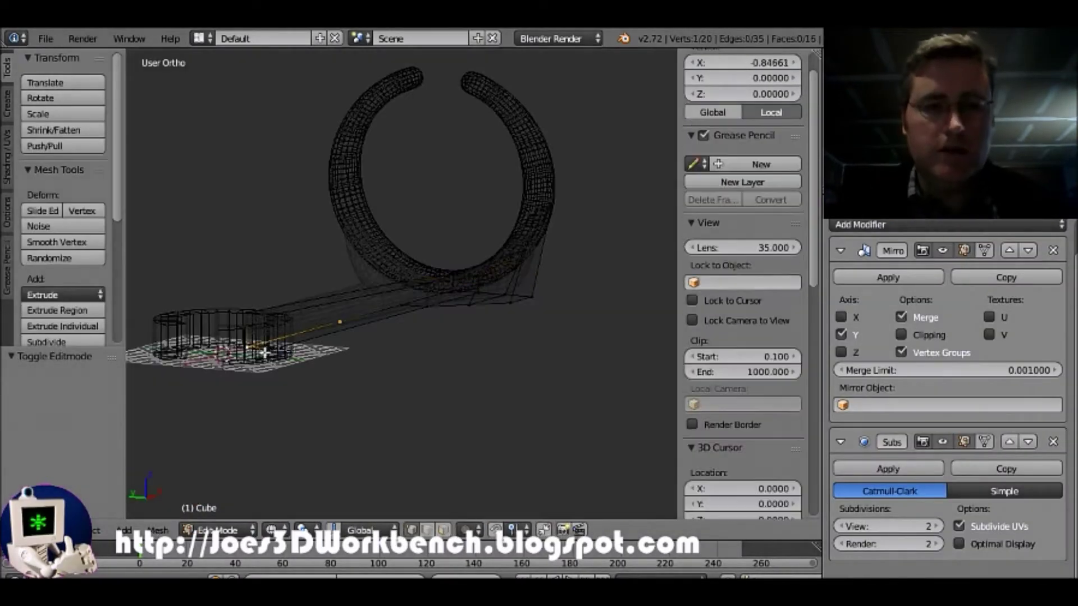
pyautogui.moveTo(597, 286); pyautogui.dragTo(517, 379, button='middle')
pyautogui.rightClick(517, 379)
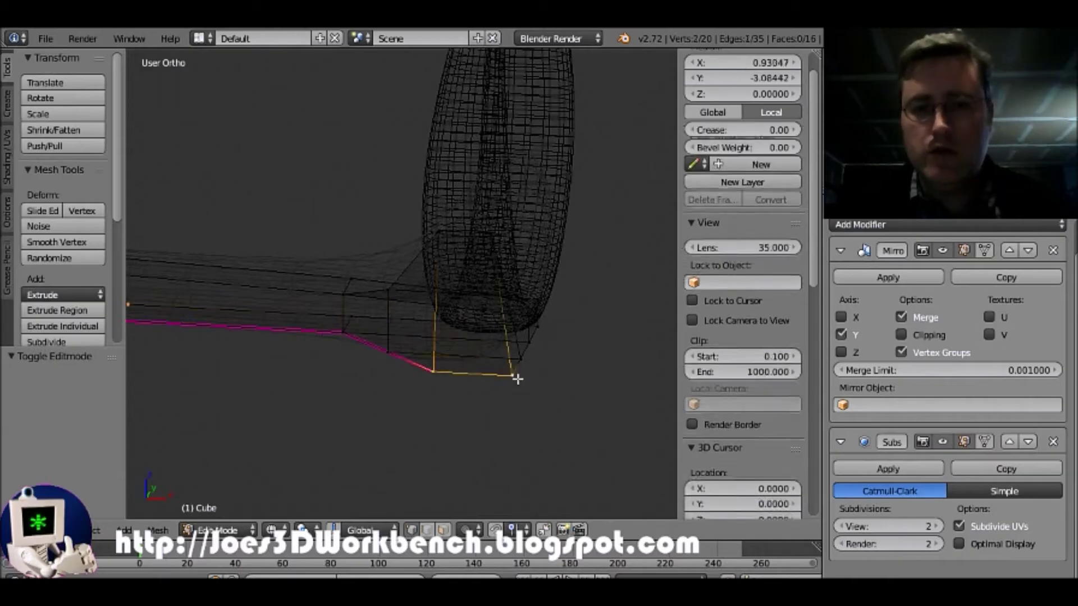
pyautogui.keyDown('shift'); pyautogui.rightClick(527, 361); pyautogui.keyUp('shift')
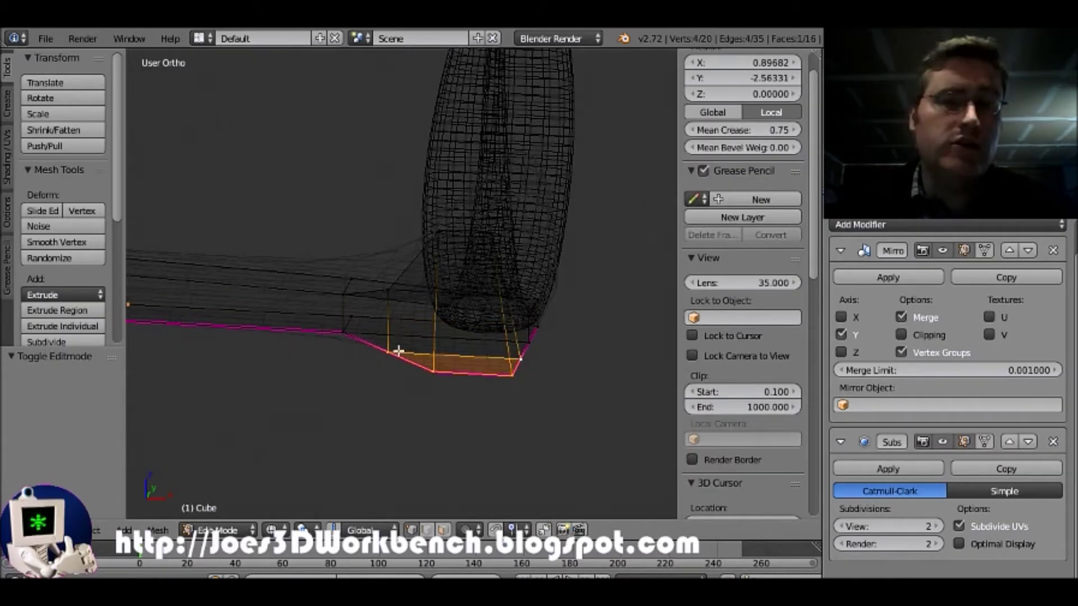
pyautogui.press('z')
pyautogui.moveTo(404, 345)
pyautogui.mouseDown(button='middle')
pyautogui.moveTo(385, 260)
pyautogui.moveTo(450, 234)
pyautogui.moveTo(508, 264)
pyautogui.moveTo(363, 361)
pyautogui.mouseUp(button='middle')
pyautogui.press('z')
pyautogui.rightClick(344, 342)
pyautogui.press('Return')
pyautogui.press('z')
pyautogui.scroll(-3, 555, 216)
pyautogui.moveTo(556, 217); pyautogui.dragTo(359, 287, button='middle')
pyautogui.scroll(-2, 357, 285)
pyautogui.press('Tab')
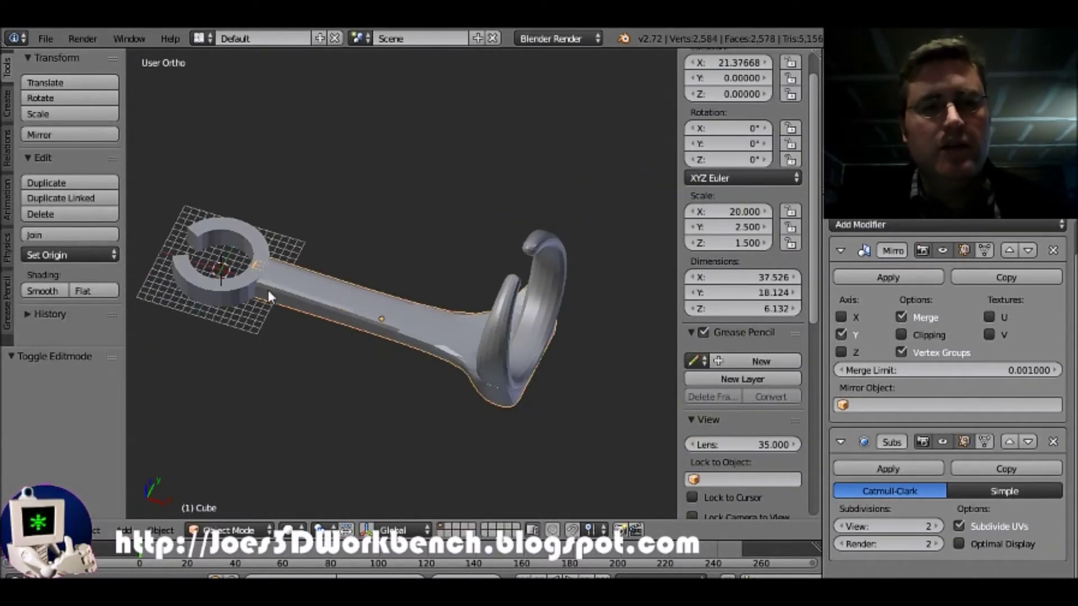
pyautogui.moveTo(268, 290); pyautogui.dragTo(453, 270, button='middle')
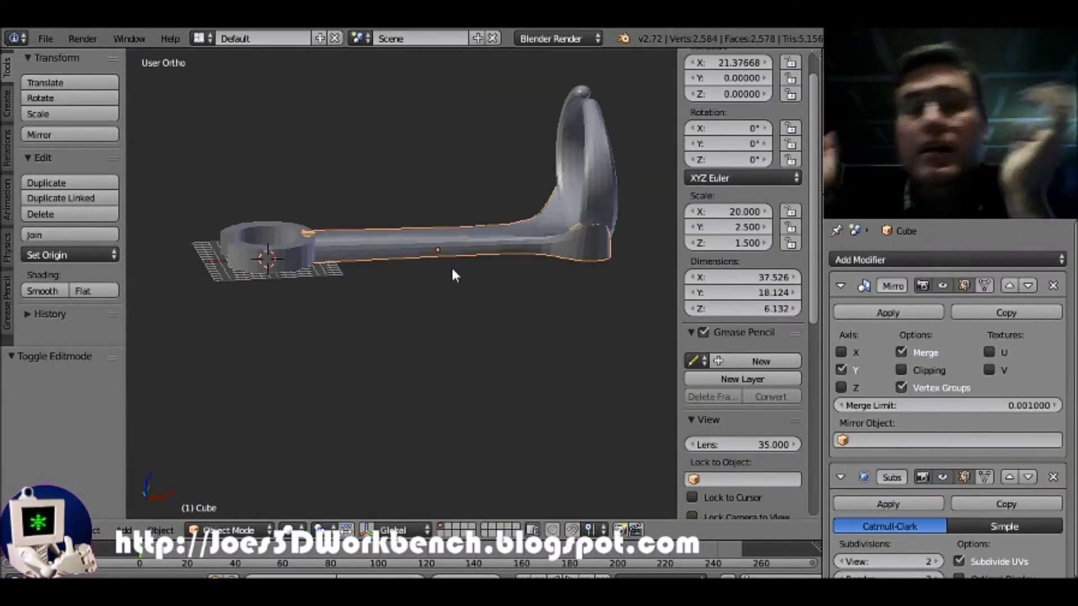
pyautogui.moveTo(438, 231); pyautogui.dragTo(408, 288, button='middle')
pyautogui.scroll(2, 382, 339)
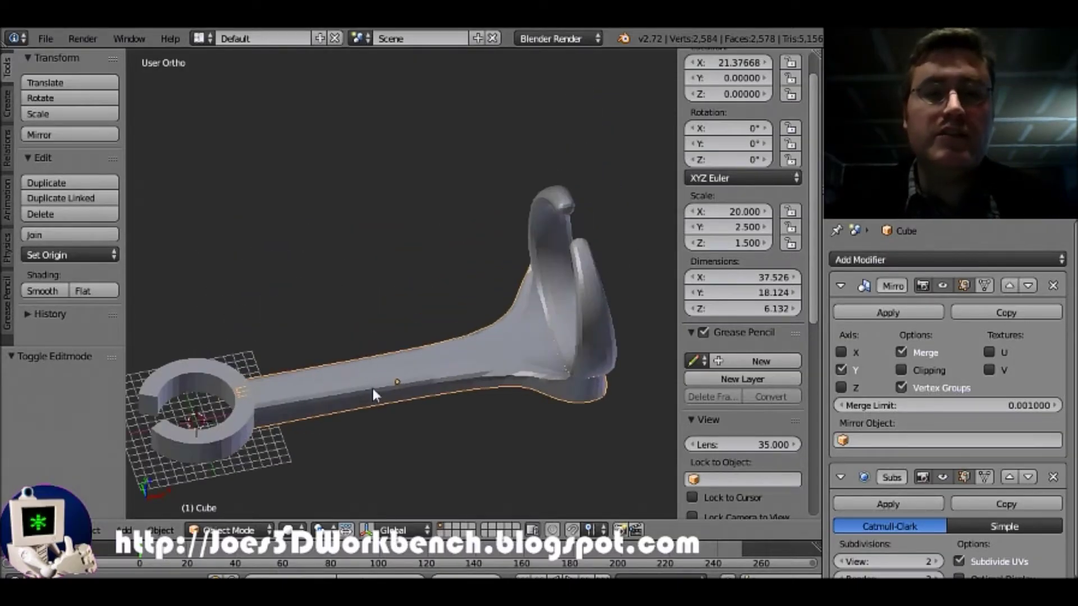
pyautogui.moveTo(371, 385); pyautogui.dragTo(476, 342, button='middle')
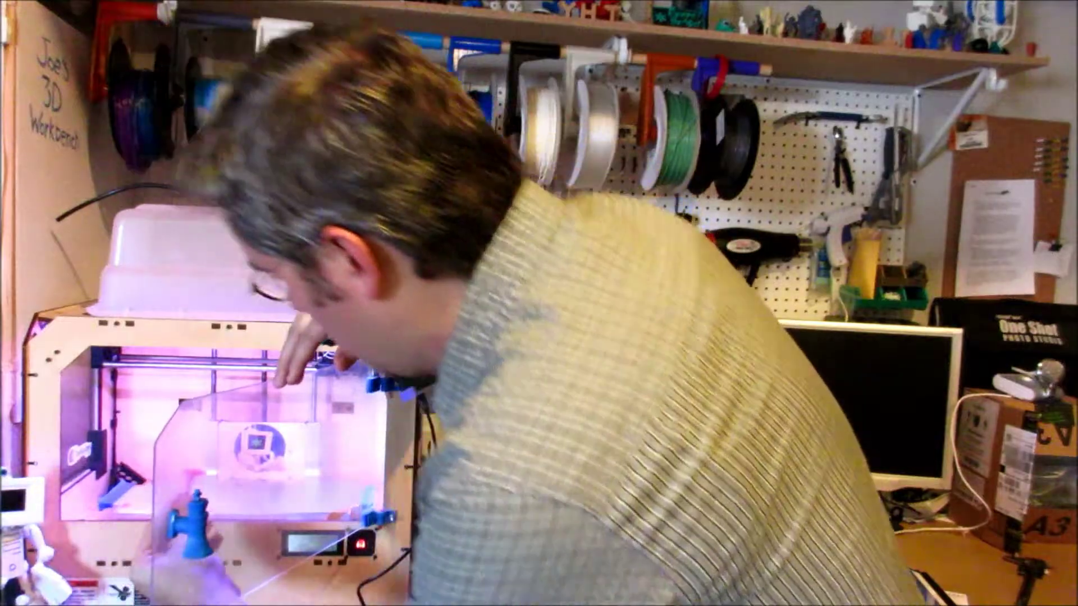
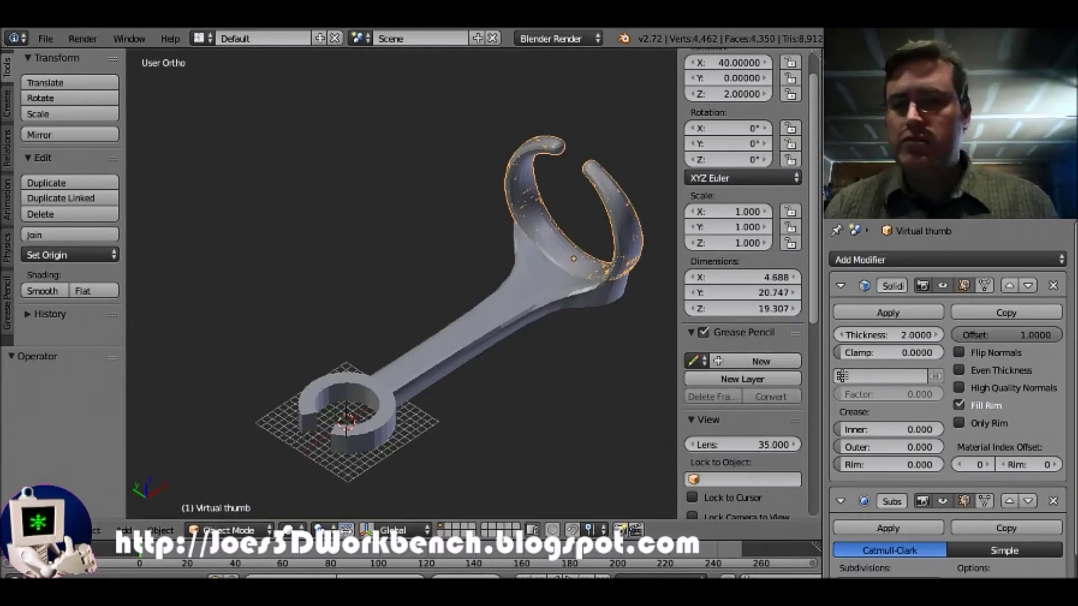
# - Hide the Virtual thumb ring's Solidify modifier in the viewport
pyautogui.click(944, 286)
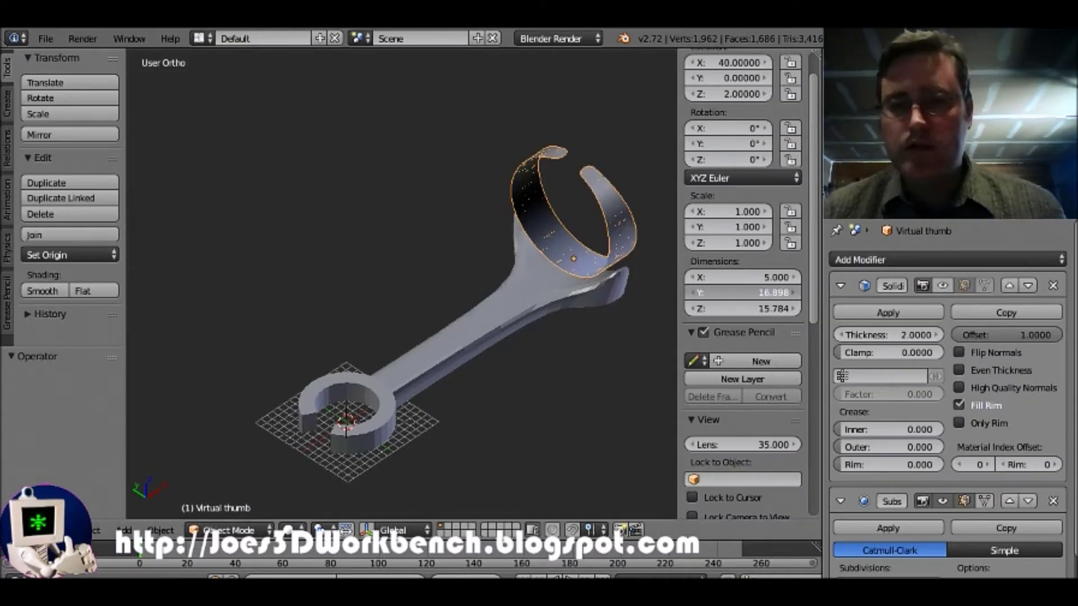
# - Set the thumb ring's dimensions to 22 in Y and 15.6 in Z, and show its Solidify modifier in the viewport again
pyautogui.press('Return')
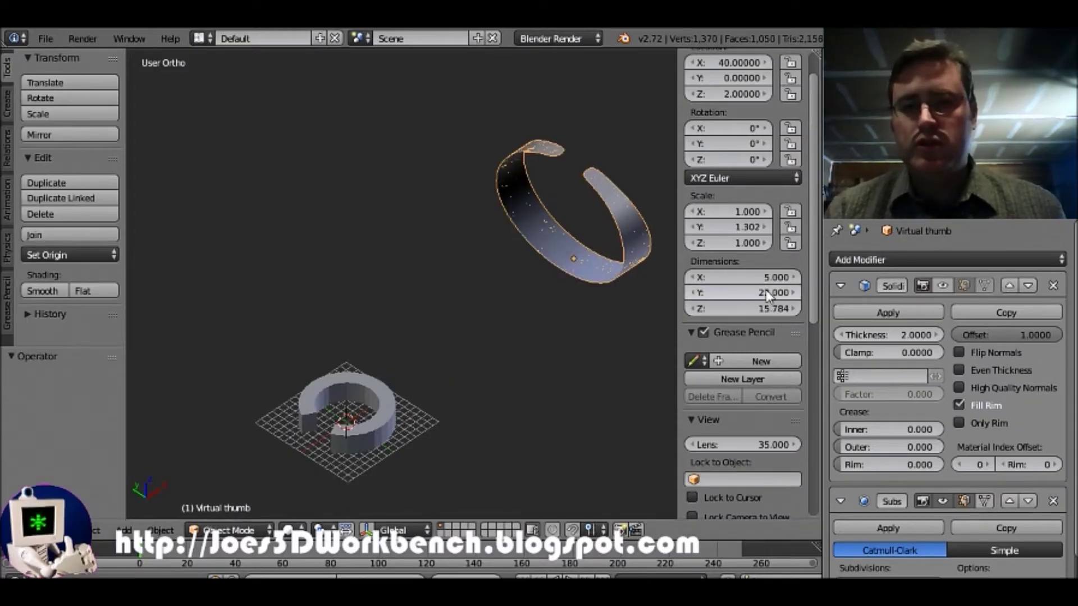
pyautogui.click(765, 309)
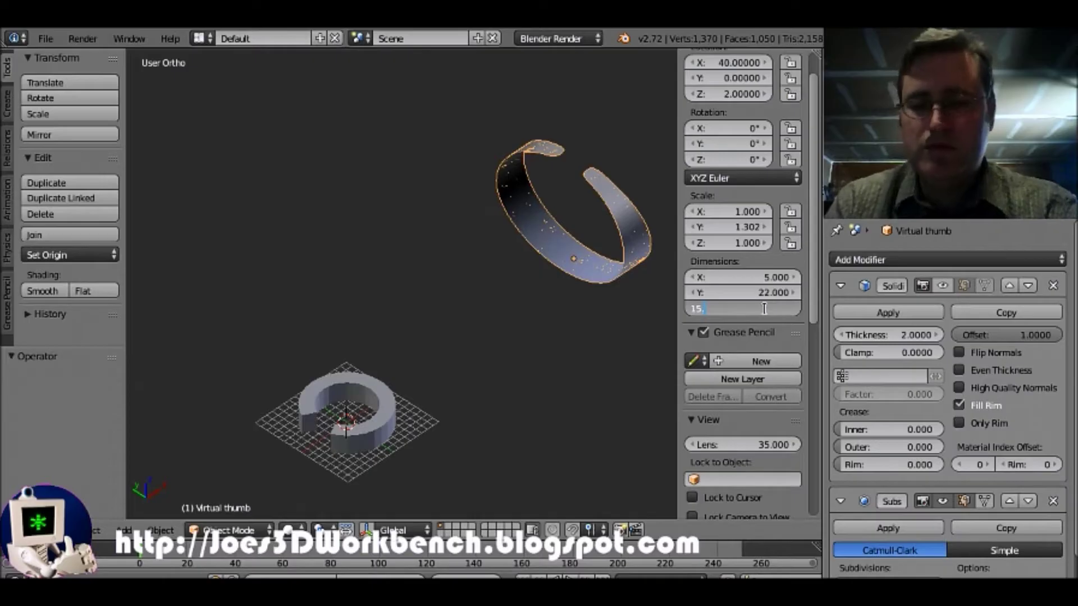
pyautogui.press('Return')
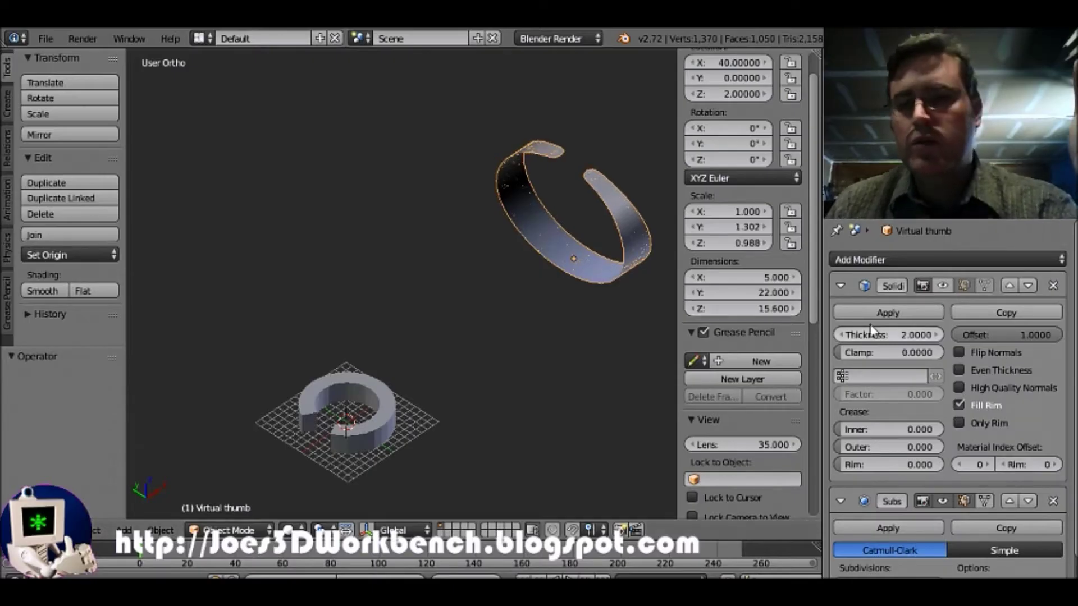
pyautogui.click(943, 286)
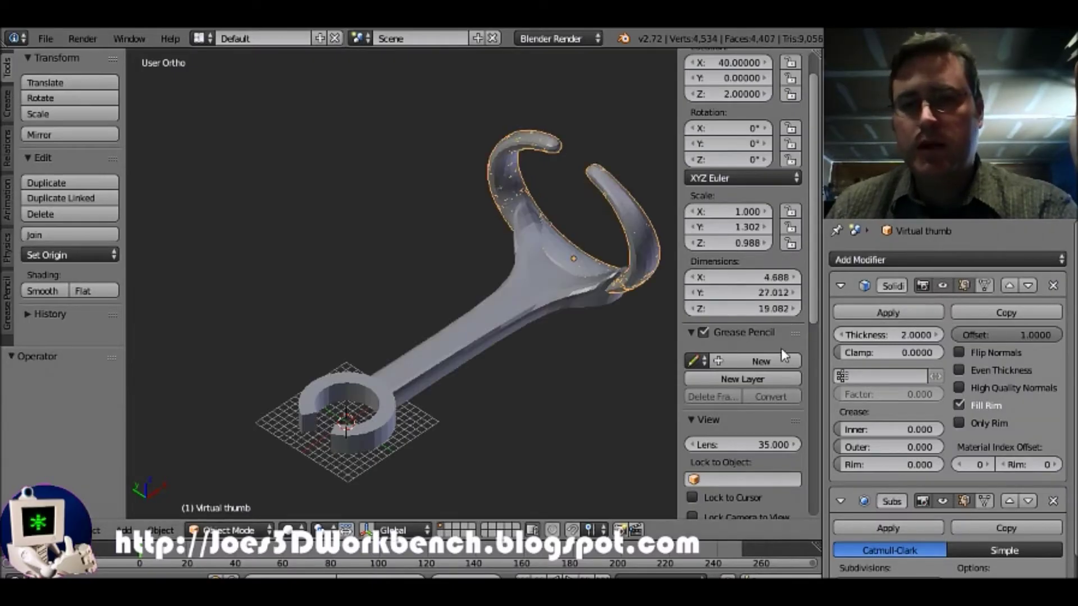
pyautogui.moveTo(535, 292); pyautogui.dragTo(467, 279, button='middle')
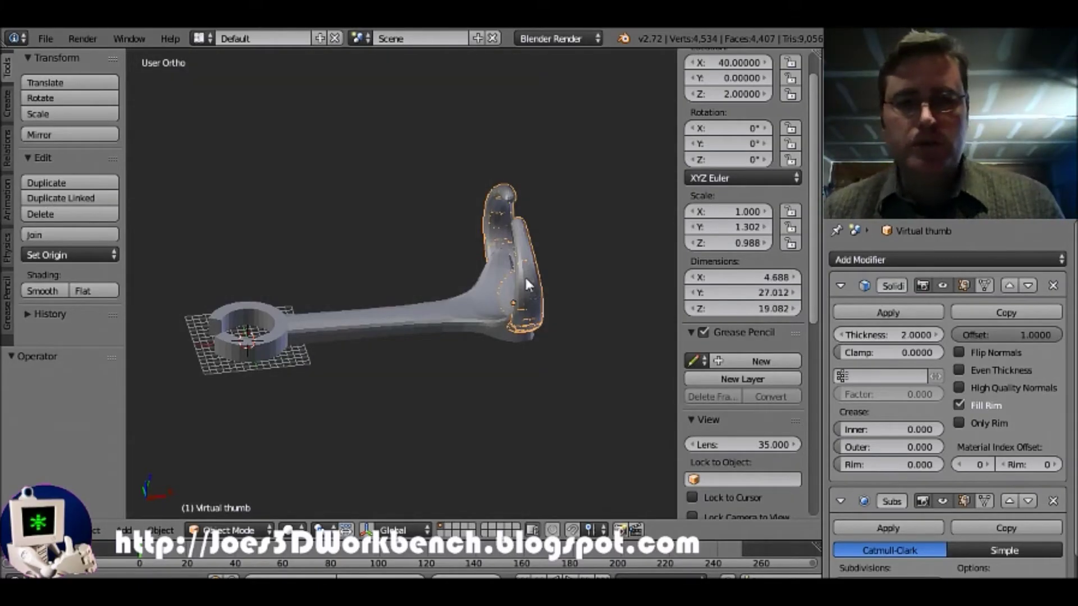
pyautogui.hotkey('shift', 'd')
pyautogui.press('x')
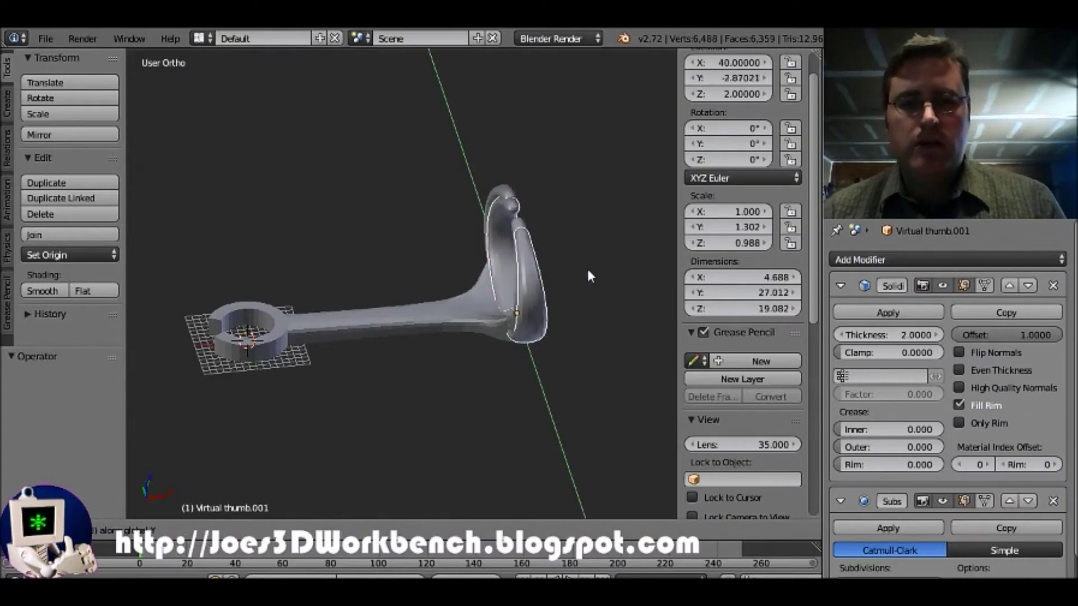
pyautogui.click(637, 264)
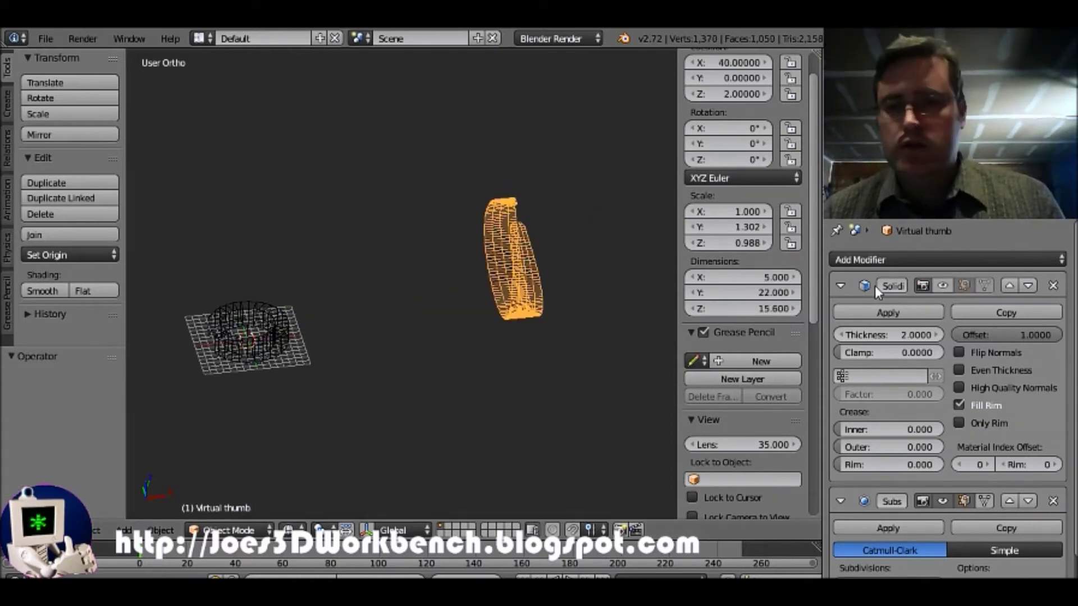
# - Show the thumb ring's modifier effect in the viewport and duplicate the ring 26 units along X
pyautogui.click(920, 285)
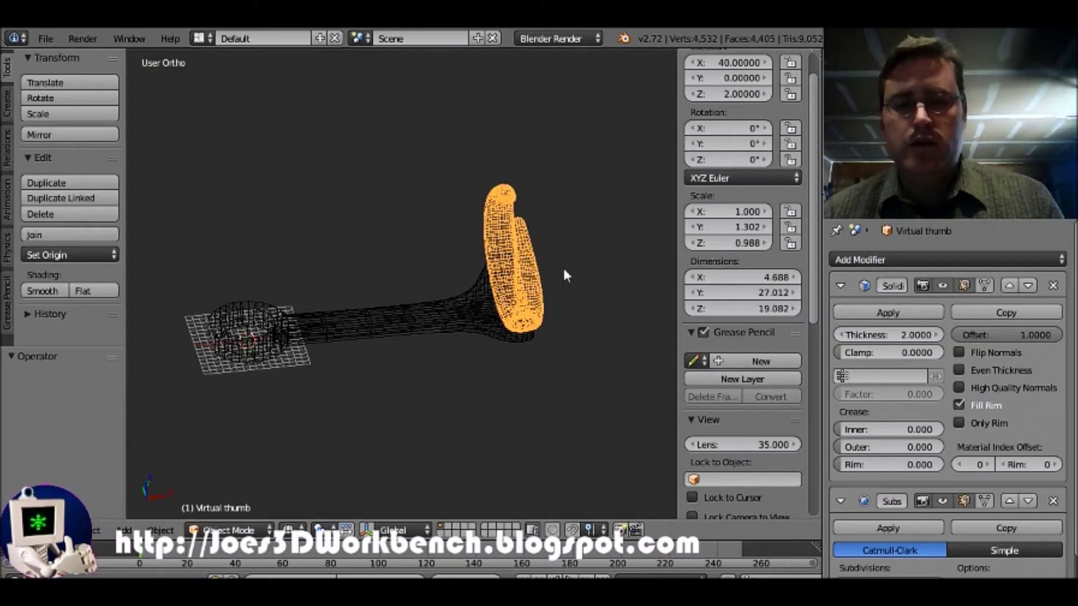
pyautogui.hotkey('shift', 'd')
pyautogui.press('x')
pyautogui.press('2')
pyautogui.press('6')
pyautogui.press('Return')
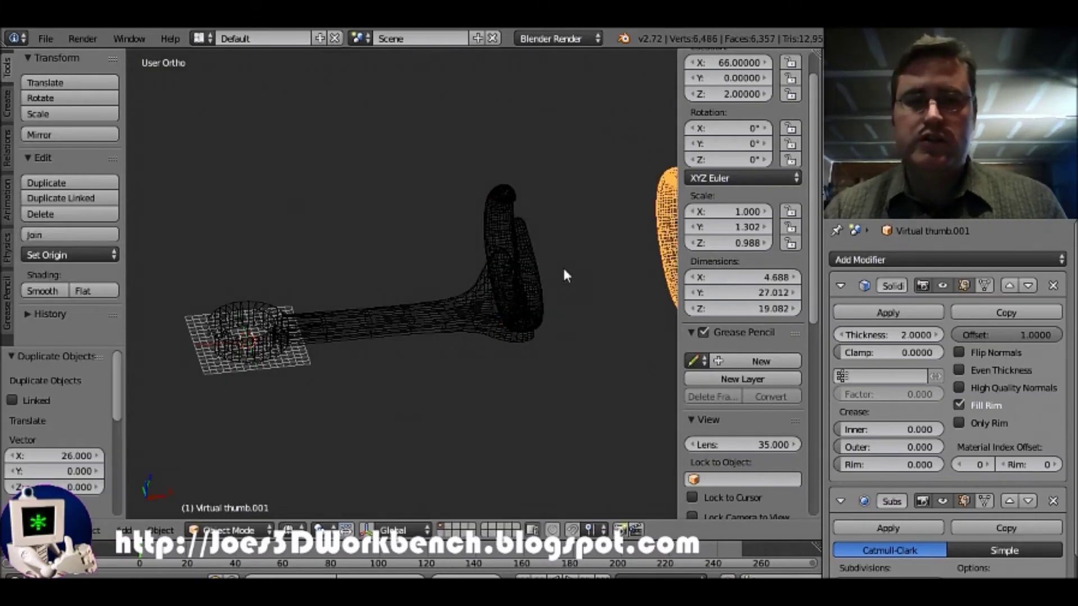
# - Move the Virtual Stylus ring -10 units along X, away from the bar
pyautogui.press('KP_3')
pyautogui.press('KP_1')
pyautogui.rightClick(306, 260)
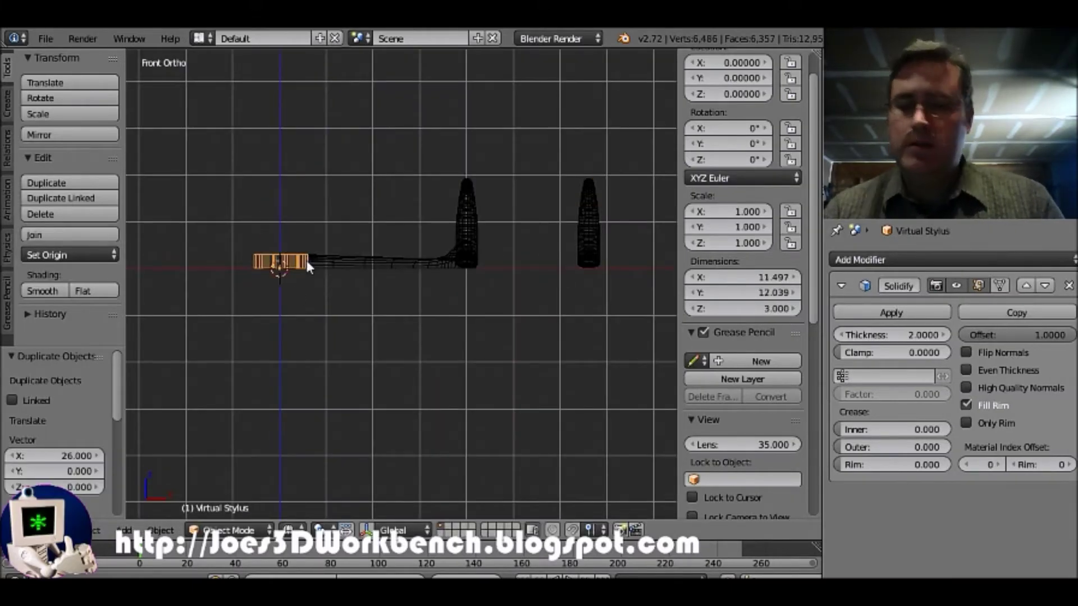
pyautogui.hotkey('shift', 'd')
pyautogui.press('x')
pyautogui.press('-')
pyautogui.press('1')
pyautogui.press('0')
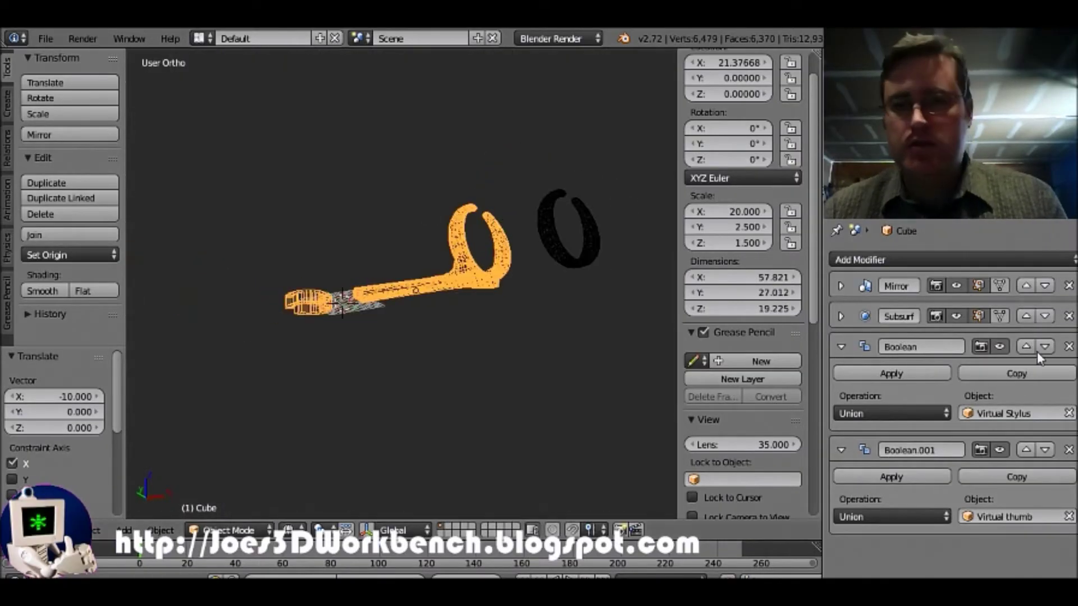
# - Hide the Solidify modifier in the viewport for both the original and the duplicated thumb ring
pyautogui.rightClick(492, 289)
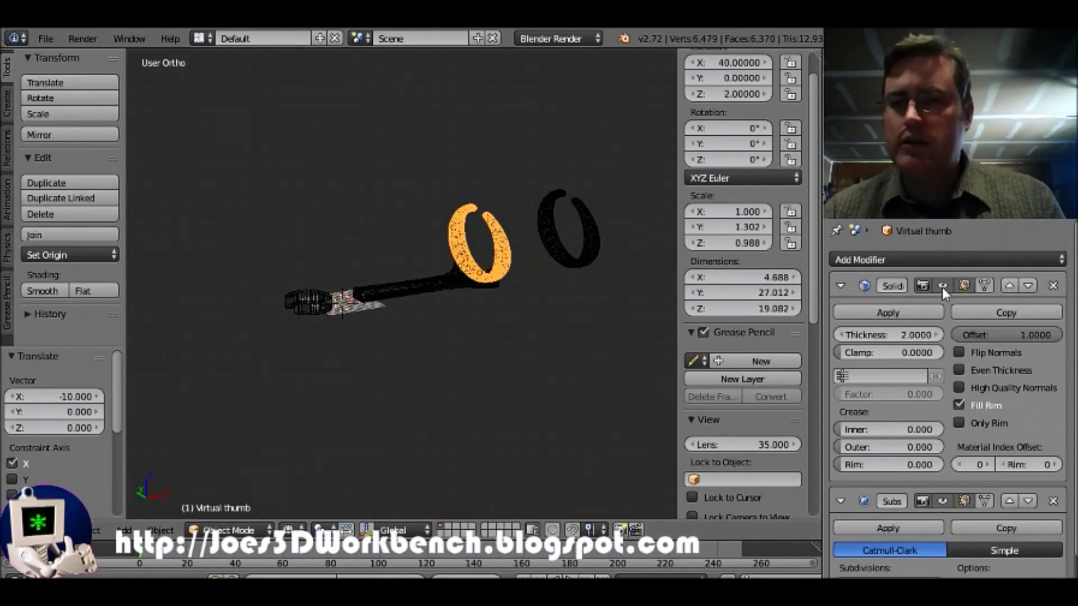
pyautogui.click(941, 288)
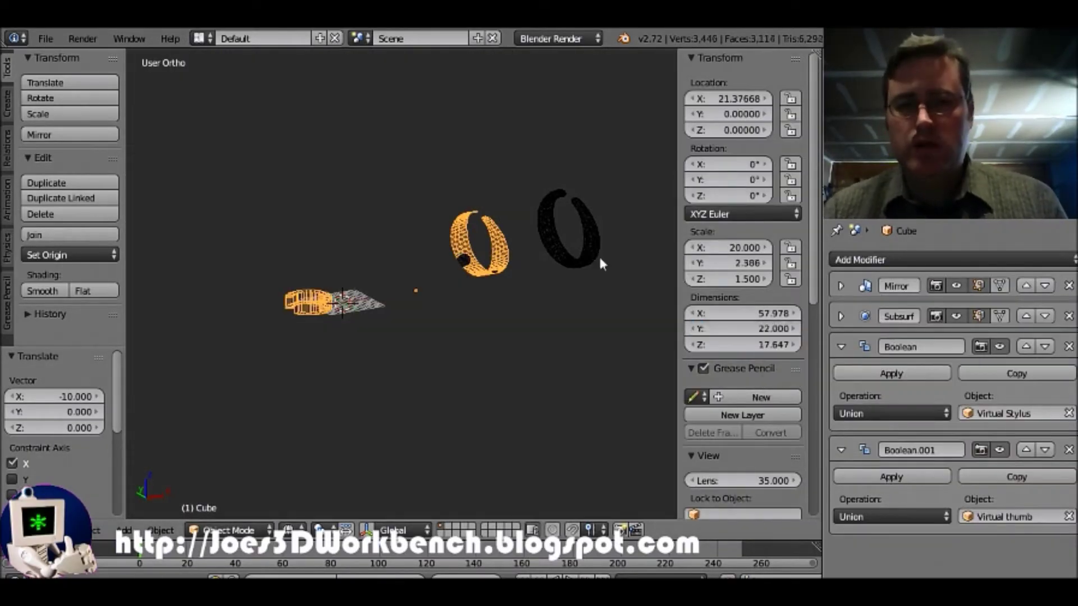
pyautogui.rightClick(595, 250)
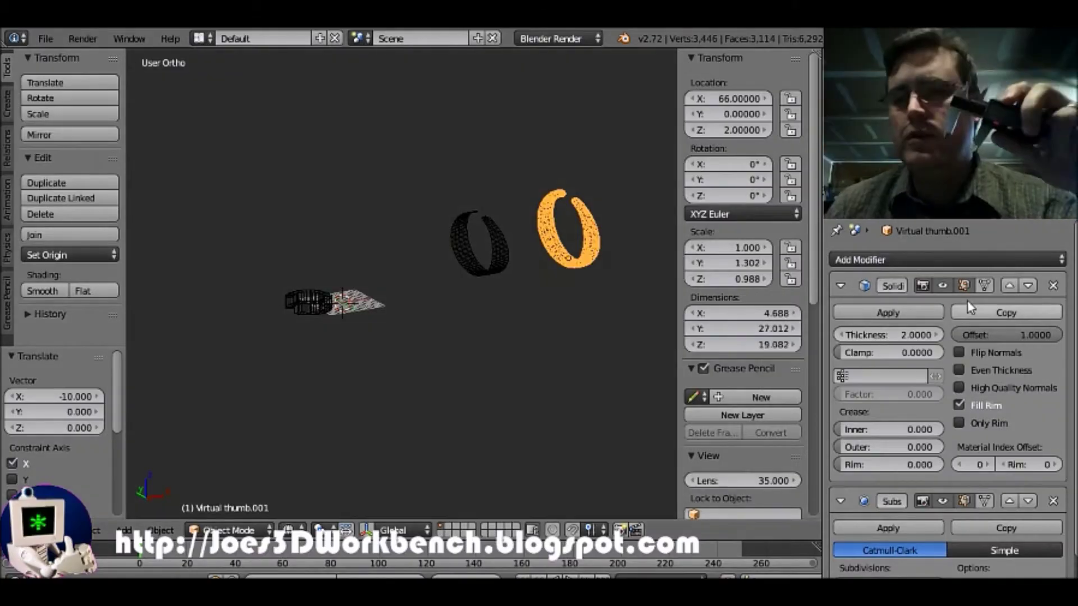
pyautogui.click(943, 286)
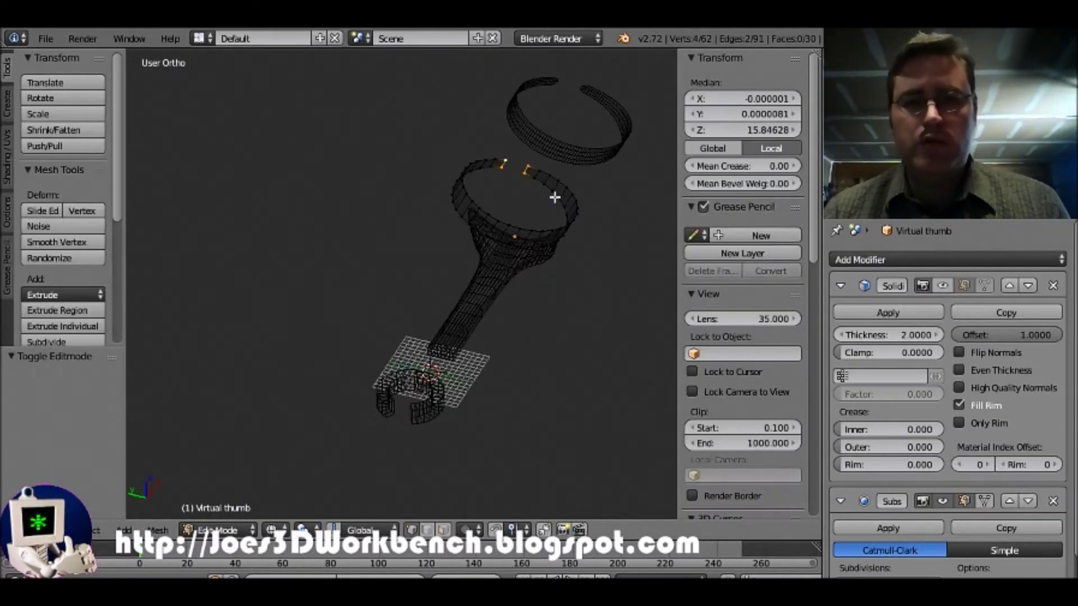
# - Delete the four end vertices at the opening of each thumb ring
pyautogui.press('x')
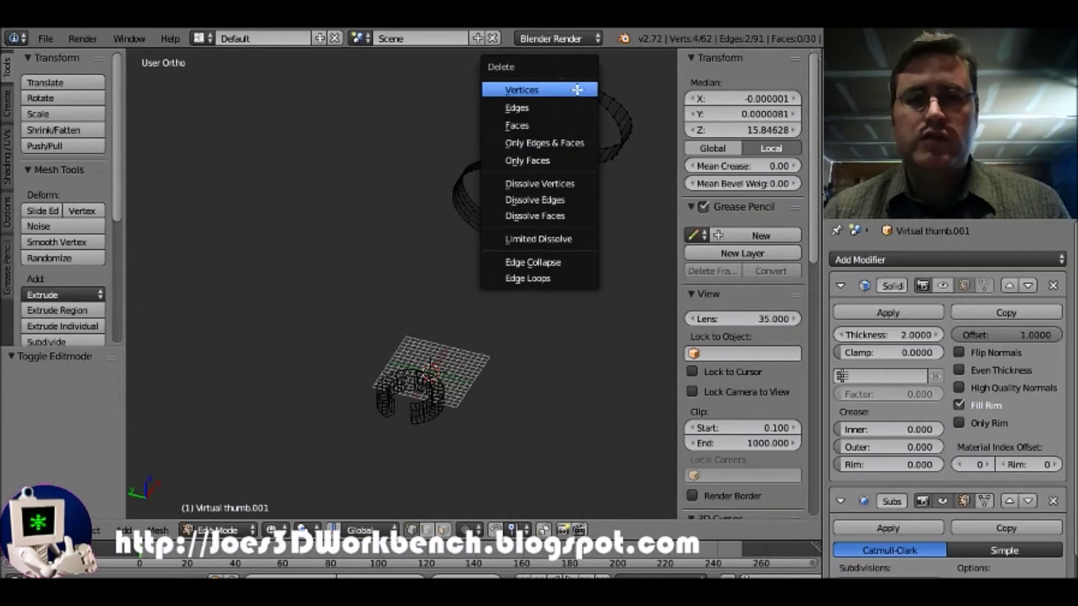
pyautogui.click(577, 90)
pyautogui.scroll(1, 587, 166)
pyautogui.press('KP_3')
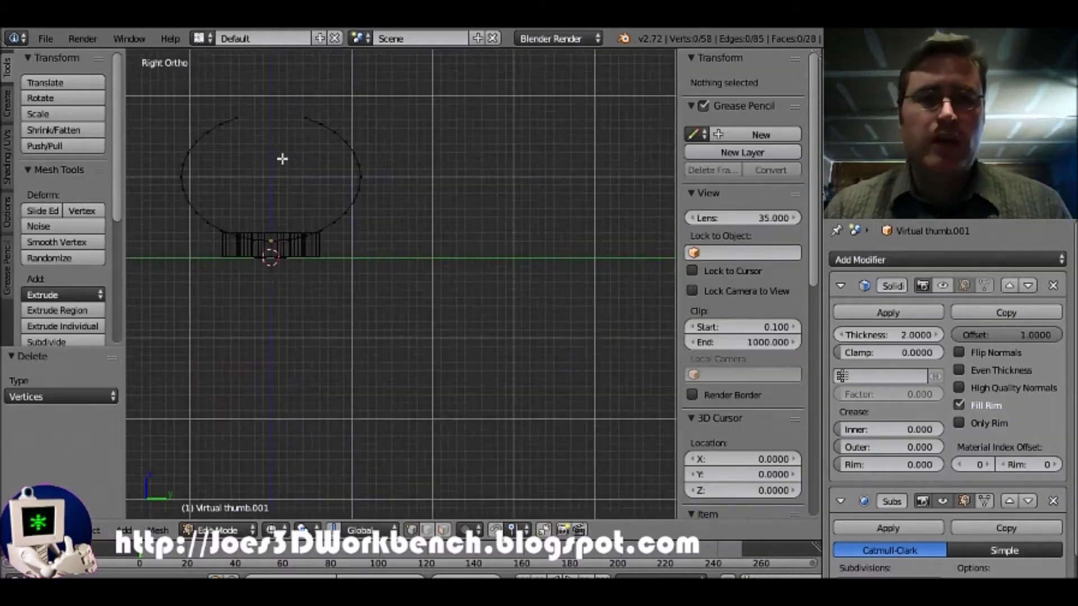
# - Delete the next end vertices at the duplicated thumb ring's opening and show its Solidify modifier in the viewport
pyautogui.keyDown('shift'); pyautogui.moveTo(282, 161); pyautogui.dragTo(358, 240, button='middle'); pyautogui.keyUp('shift')
pyautogui.press('c')
pyautogui.moveTo(311, 197); pyautogui.dragTo(372, 193)
pyautogui.press('x')
pyautogui.press('Return')
pyautogui.press('Tab')
pyautogui.press('Tab')
pyautogui.press('Tab')
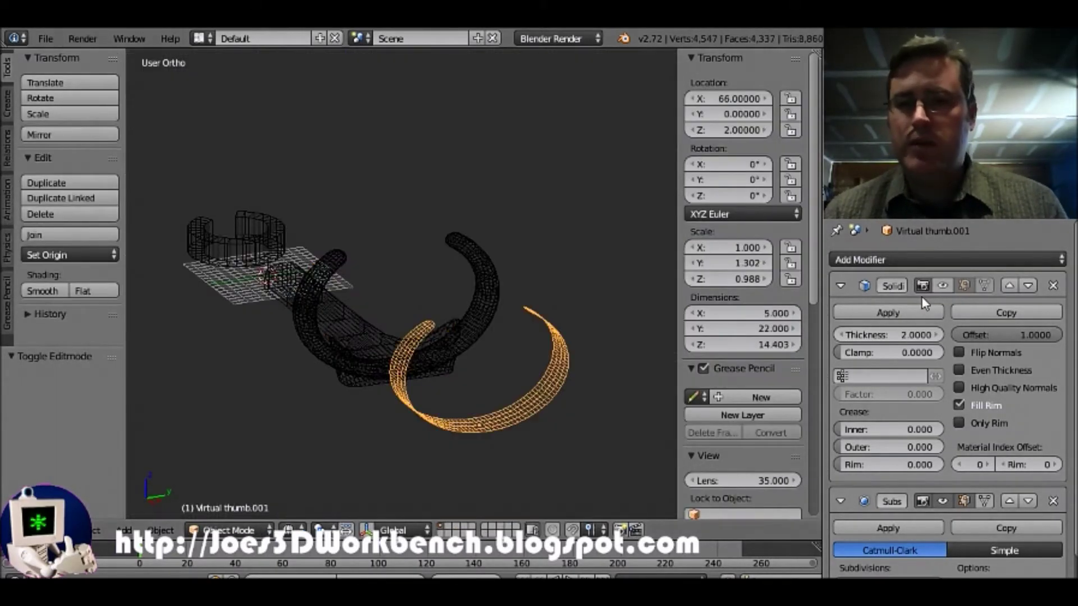
pyautogui.click(943, 286)
# - Scale the original thumb ring's mesh along Y to an overall width of about 25.1
pyautogui.press('KP_1')
pyautogui.moveTo(335, 340); pyautogui.dragTo(404, 333, button='middle')
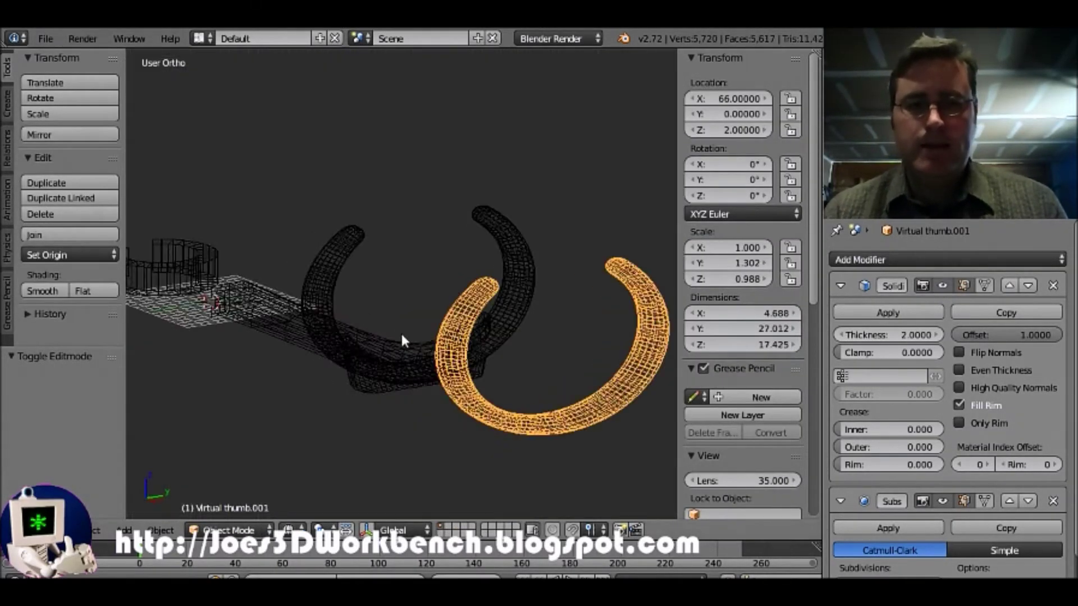
pyautogui.rightClick(518, 308)
pyautogui.press('Tab')
pyautogui.press('a')
pyautogui.press('KP_3')
pyautogui.press('s')
pyautogui.press('y')
pyautogui.click(516, 272)
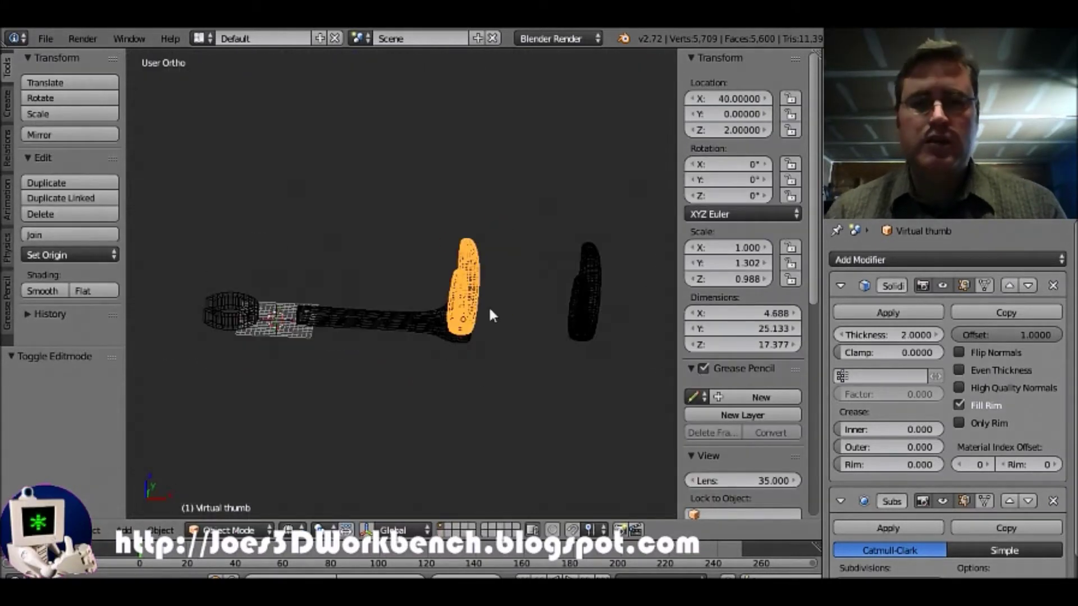
# - Extend the stylus end of the bar by moving its end vertices -10 units along X
pyautogui.rightClick(426, 313)
pyautogui.press('KP_1')
pyautogui.press('Tab')
pyautogui.write('a')
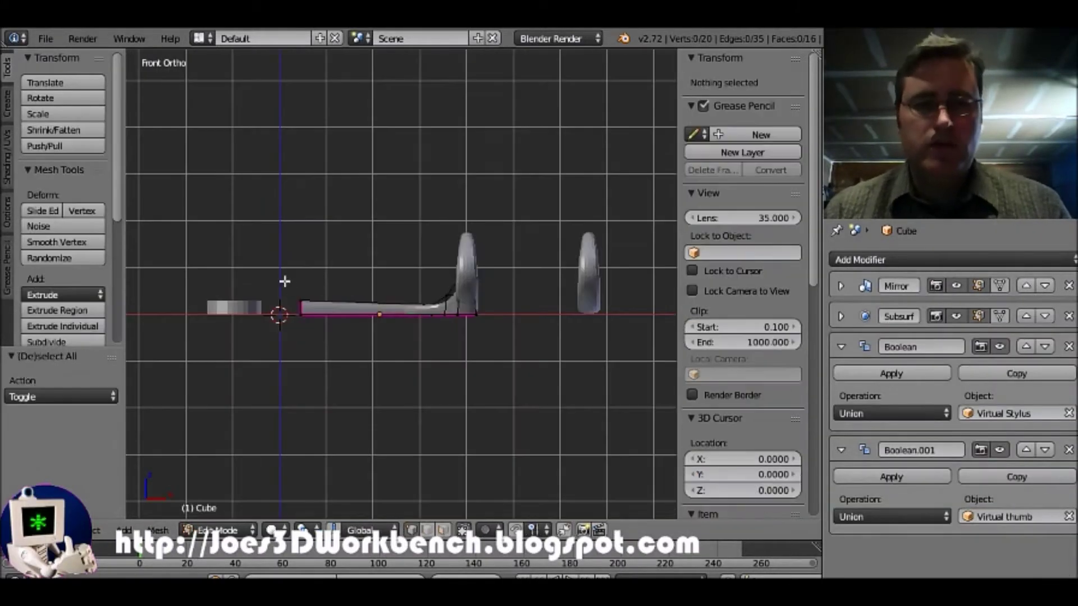
pyautogui.write('gx-10')
pyautogui.press('Return')
# - Extrude the bar's thumb-end vertices about 21.5 units along X toward the duplicated thumb ring
pyautogui.moveTo(373, 329); pyautogui.dragTo(387, 447, button='middle')
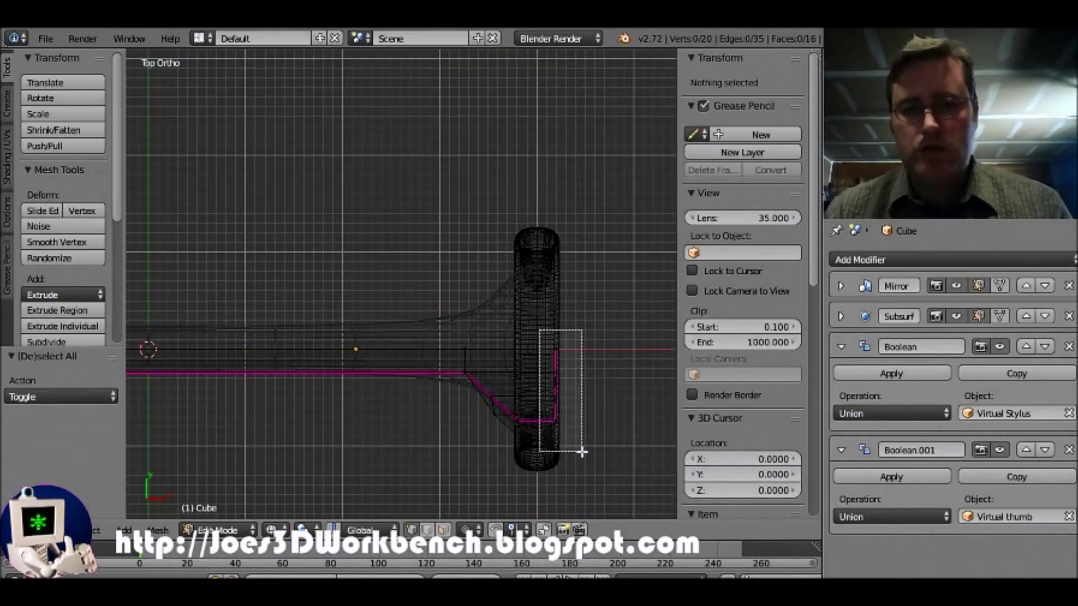
pyautogui.moveTo(482, 325); pyautogui.dragTo(582, 453)
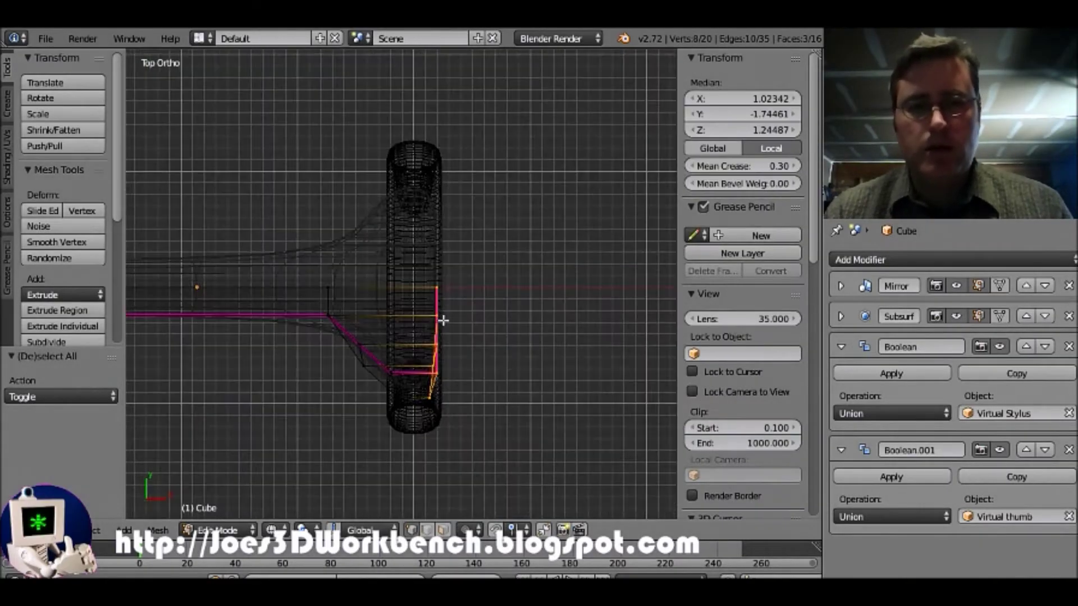
pyautogui.scroll(-1, 461, 312)
pyautogui.press('e')
pyautogui.press('x')
pyautogui.click(644, 318)
# - Move the bar's bottom vertices beyond the first thumb ring along X, the centre one about 4.9 units, and disable proportional editing
pyautogui.scroll(1, 455, 351)
pyautogui.moveTo(462, 377)
pyautogui.mouseDown(button='middle')
pyautogui.moveTo(531, 335)
pyautogui.moveTo(483, 247)
pyautogui.mouseUp(button='middle')
pyautogui.press('z')
pyautogui.rightClick(413, 265)
pyautogui.click(485, 530)
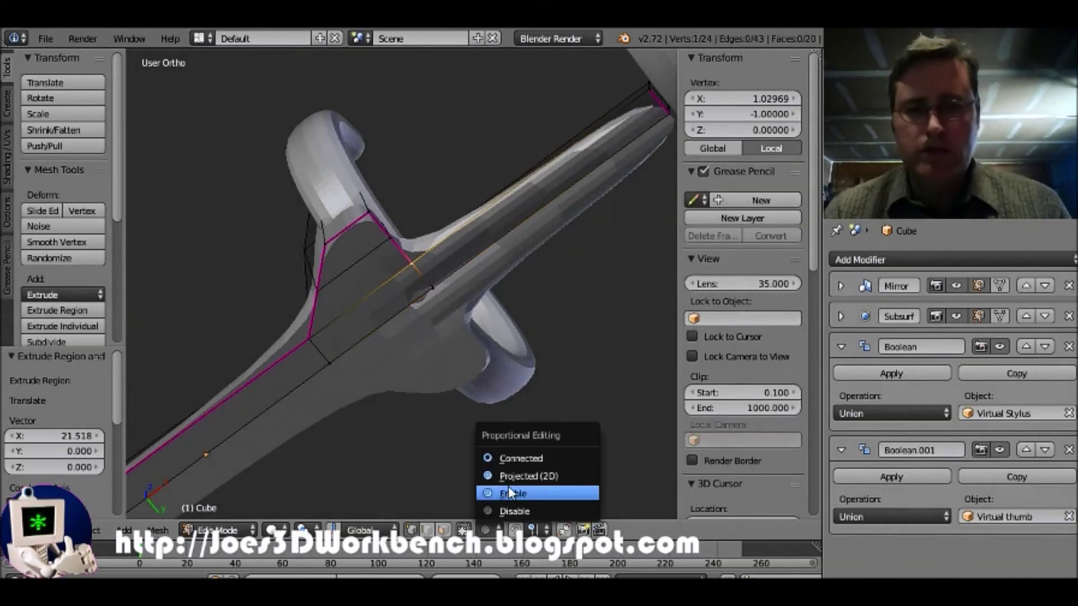
pyautogui.click(509, 489)
pyautogui.press('g')
pyautogui.click(466, 222)
pyautogui.click(485, 530)
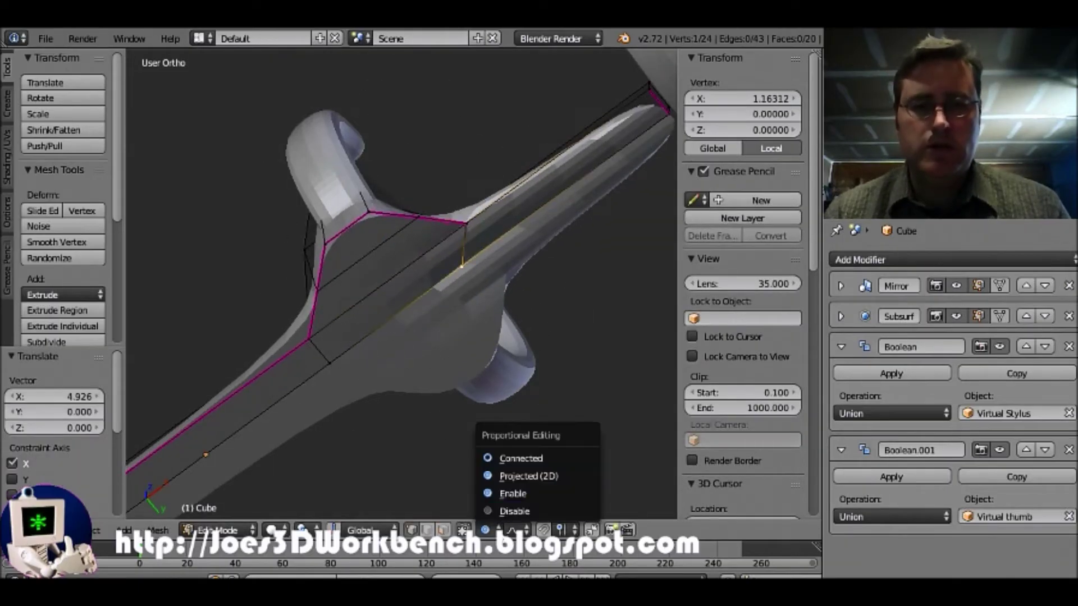
pyautogui.click(507, 513)
# - Delete an edge of the bar mesh near the first thumb ring
pyautogui.press('z')
pyautogui.moveTo(444, 394)
pyautogui.mouseDown(button='middle')
pyautogui.moveTo(339, 303)
pyautogui.moveTo(347, 390)
pyautogui.moveTo(387, 419)
pyautogui.moveTo(412, 197)
pyautogui.mouseUp(button='middle')
pyautogui.press('z')
pyautogui.keyDown('shift'); pyautogui.rightClick(346, 353); pyautogui.keyUp('shift')
pyautogui.press('x')
pyautogui.click(355, 402)
pyautogui.press('z')
# - Extrude the bar's far end along X so it spans the duplicated thumb ring
pyautogui.press('KP_1')
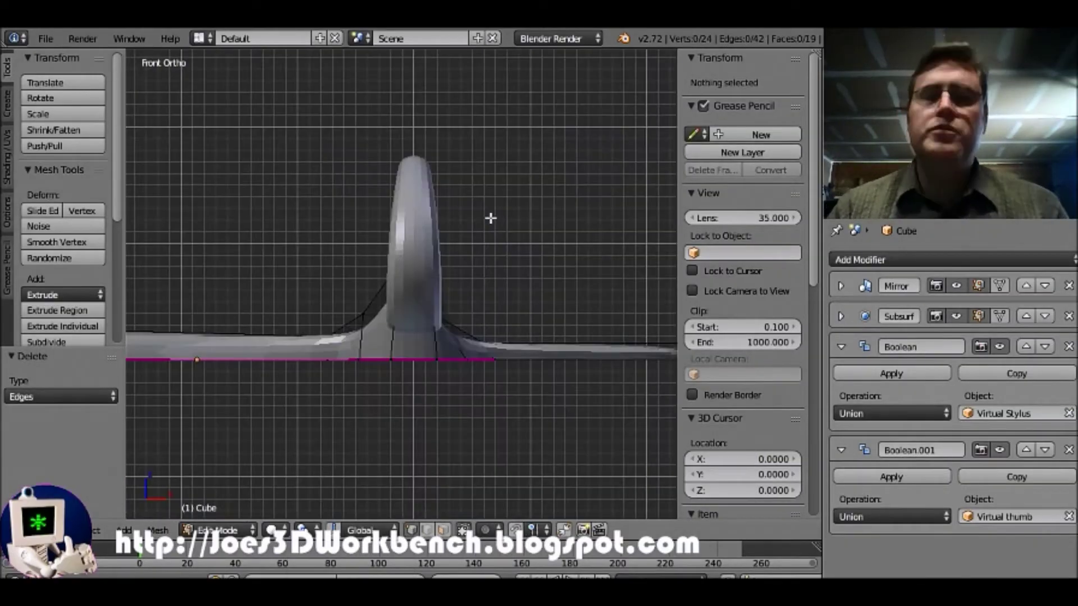
pyautogui.scroll(-2, 509, 218)
pyautogui.keyDown('shift'); pyautogui.moveTo(546, 292); pyautogui.dragTo(430, 257, button='middle'); pyautogui.keyUp('shift')
pyautogui.scroll(3, 482, 270)
pyautogui.press('z')
pyautogui.press('a')
pyautogui.press('a')
pyautogui.press('b')
pyautogui.moveTo(529, 282); pyautogui.dragTo(560, 332)
pyautogui.scroll(-1, 526, 303)
pyautogui.press('e')
pyautogui.click(591, 302)
# - Align the bar's centre-line vertices just past the first thumb ring by scaling X to 0, and shift them along X
pyautogui.moveTo(553, 275); pyautogui.dragTo(404, 378, button='middle')
pyautogui.press('KP_7')
pyautogui.scroll(-1, 404, 378)
pyautogui.press('a')
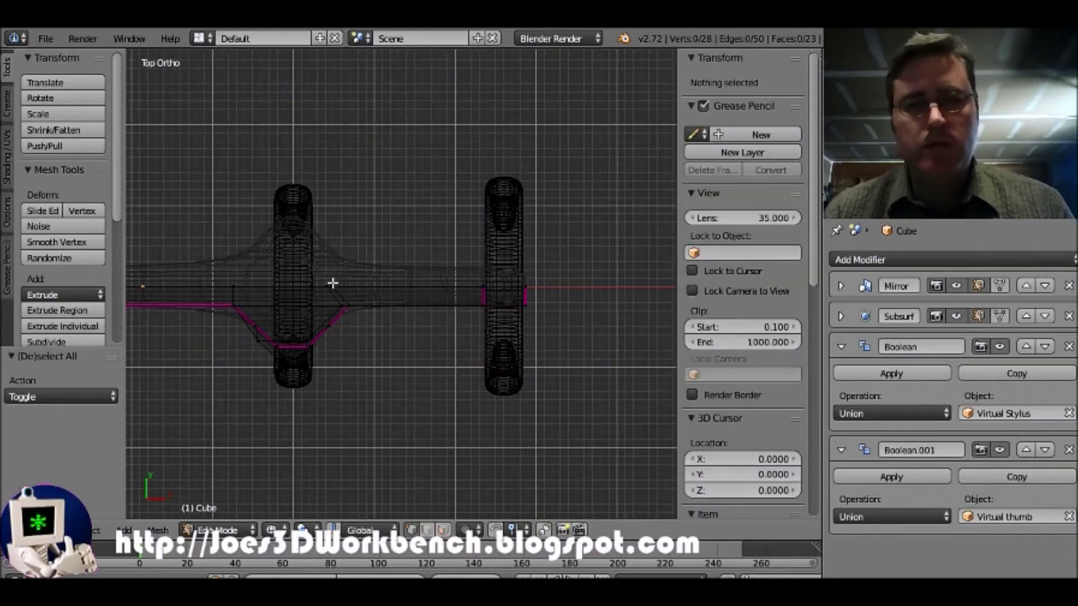
pyautogui.rightClick(332, 284)
pyautogui.keyDown('shift'); pyautogui.rightClick(332, 284); pyautogui.keyUp('shift')
pyautogui.press('s')
pyautogui.press('x')
pyautogui.press('0')
pyautogui.press('Return')
pyautogui.press('g')
pyautogui.press('x')
pyautogui.click(368, 289)
# - Flatten the vertices at the narrow end of the new taper by scaling X to 0, and reposition them along X
pyautogui.scroll(1, 342, 309)
pyautogui.press('a')
pyautogui.press('c')
pyautogui.click(342, 311)
pyautogui.press('Escape')
pyautogui.press('s')
pyautogui.press('x')
pyautogui.press('0')
pyautogui.press('Return')
pyautogui.press('g')
pyautogui.press('x')
pyautogui.click(337, 310)
# - Reposition the wing's outer corner vertices beside the first thumb ring along X to refine the taper
pyautogui.press('a')
pyautogui.press('c')
pyautogui.press('a')
pyautogui.press('c')
pyautogui.scroll(1, 298, 384)
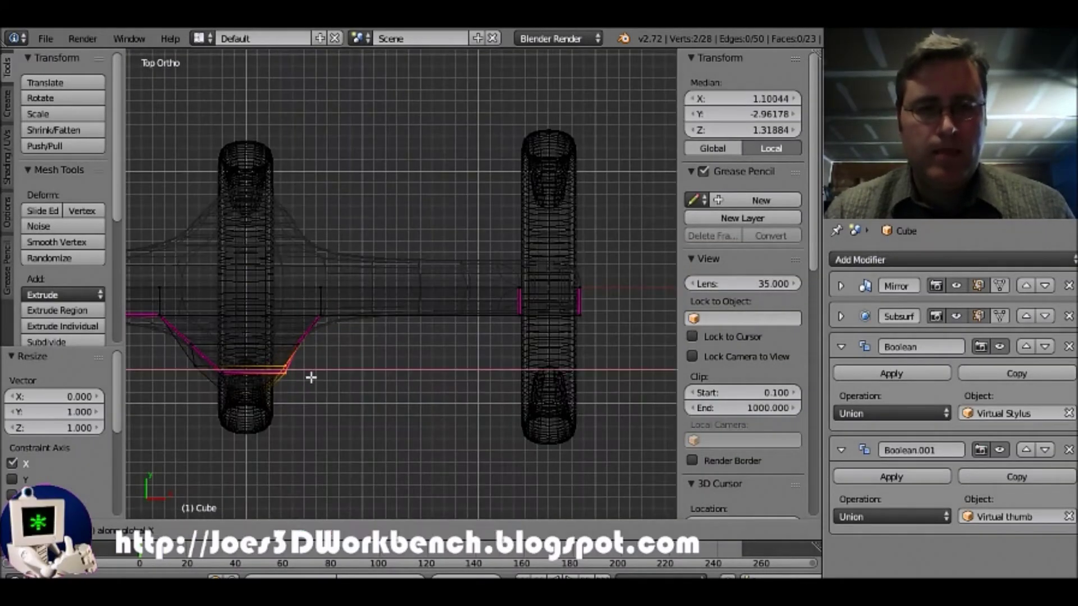
pyautogui.keyDown('shift'); pyautogui.rightClick(325, 302); pyautogui.keyUp('shift')
pyautogui.press('Escape')
pyautogui.press('g')
pyautogui.press('x')
pyautogui.click(356, 315)
# - Move the bar's vertices just before the second thumb ring along X to mark where its wing begins
pyautogui.press('z')
pyautogui.moveTo(356, 321)
pyautogui.mouseDown(button='middle')
pyautogui.moveTo(347, 315)
pyautogui.moveTo(481, 169)
pyautogui.moveTo(351, 186)
pyautogui.moveTo(275, 310)
pyautogui.moveTo(403, 275)
pyautogui.mouseUp(button='middle')
pyautogui.rightClick(272, 315)
pyautogui.press('z')
pyautogui.press('KP_7')
pyautogui.scroll(3, 404, 274)
pyautogui.scroll(-2, 549, 322)
pyautogui.press('z')
pyautogui.press('z')
pyautogui.press('a')
pyautogui.press('b')
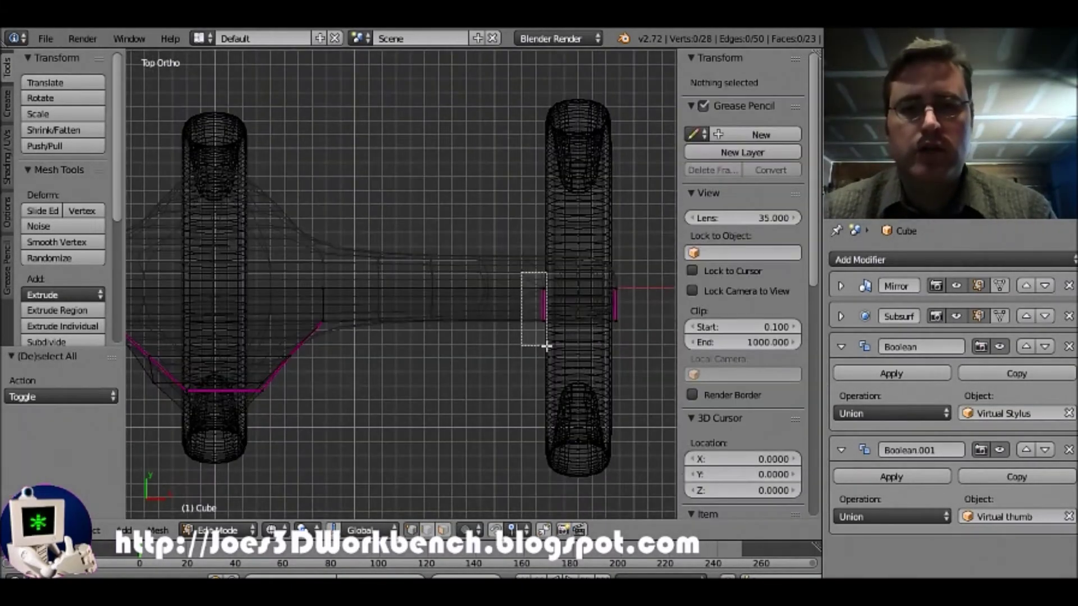
pyautogui.moveTo(525, 281); pyautogui.dragTo(562, 337)
pyautogui.press('g')
pyautogui.press('x')
pyautogui.press('z')
# - Set the crease to 0 on the bar's vertical side edge just before the second thumb ring
pyautogui.moveTo(505, 342); pyautogui.dragTo(499, 202, button='middle')
pyautogui.rightClick(501, 267)
pyautogui.keyDown('shift'); pyautogui.rightClick(502, 293); pyautogui.keyUp('shift')
pyautogui.click(727, 168)
pyautogui.press('0')
pyautogui.press('Return')
# - Set the mean crease to 1 on the bar's lower outer edges from the first wing to the far end
pyautogui.rightClick(303, 279)
pyautogui.keyDown('shift'); pyautogui.rightClick(498, 261); pyautogui.keyUp('shift')
pyautogui.keyDown('shift'); pyautogui.rightClick(651, 246); pyautogui.keyUp('shift')
pyautogui.click(730, 166)
pyautogui.press('1')
pyautogui.press('Return')
# - Set the crease to 0 on the bar's lower outer edge beneath the second thumb ring
pyautogui.moveTo(563, 199); pyautogui.dragTo(561, 243, button='middle')
pyautogui.rightClick(623, 293)
pyautogui.keyDown('shift'); pyautogui.rightClick(494, 298); pyautogui.keyUp('shift')
pyautogui.click(774, 168)
pyautogui.write('0')
pyautogui.press('Return')
# - Extrude the bar's side face beneath the second thumb ring outward to form a wing
pyautogui.keyDown('shift'); pyautogui.rightClick(486, 276); pyautogui.keyUp('shift')
pyautogui.keyDown('shift'); pyautogui.rightClick(612, 267); pyautogui.keyUp('shift')
pyautogui.press('e')
pyautogui.click(609, 315)
# - Raise the new wing's upper outer vertices from the right-side view so they follow the second thumb ring's curve
pyautogui.moveTo(629, 280); pyautogui.dragTo(595, 216, button='middle')
pyautogui.press('KP_3')
pyautogui.press('z')
pyautogui.press('a')
pyautogui.press('b')
pyautogui.moveTo(247, 308); pyautogui.dragTo(221, 289)
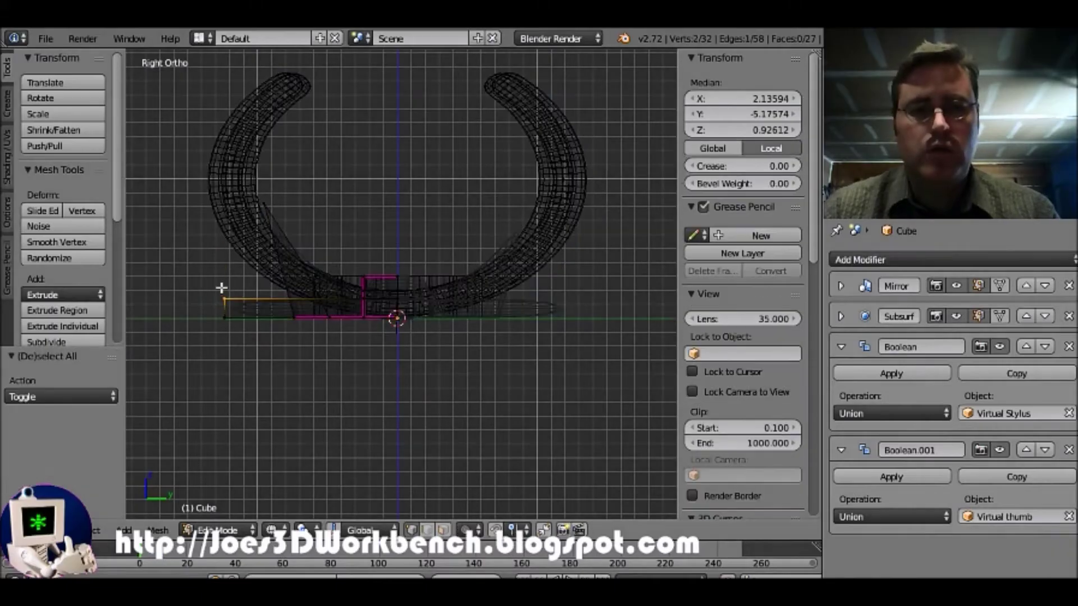
pyautogui.press('g')
pyautogui.click(238, 188)
# - Select the second ring's wing vertices in wireframe and shift the lower outer ones along Y
pyautogui.press('z')
pyautogui.press('z')
pyautogui.press('a')
pyautogui.press('b')
pyautogui.click(262, 211)
pyautogui.press('z')
pyautogui.press('a')
pyautogui.press('b')
pyautogui.moveTo(275, 250); pyautogui.dragTo(297, 270)
pyautogui.click(289, 275)
pyautogui.press('a')
pyautogui.press('b')
pyautogui.press('g')
pyautogui.press('y')
pyautogui.click(210, 314)
# - Pull the second wing's lower outer vertices inward along Y to bring them beneath the thumb ring
pyautogui.moveTo(203, 271); pyautogui.dragTo(237, 292, button='middle')
pyautogui.press('KP_3')
pyautogui.press('z')
pyautogui.press('a')
pyautogui.press('b')
pyautogui.moveTo(243, 298); pyautogui.dragTo(285, 323)
pyautogui.press('g')
pyautogui.press('y')
pyautogui.click(324, 322)
# - Move the second wing's upper outer vertices about -1.58 along Y and -0.824 along Z
pyautogui.press('a')
pyautogui.press('b')
pyautogui.moveTo(251, 208); pyautogui.dragTo(274, 217)
pyautogui.press('g')
pyautogui.click(255, 226)
pyautogui.press('z')
pyautogui.moveTo(255, 226)
pyautogui.mouseDown(button='middle')
pyautogui.moveTo(363, 229)
pyautogui.moveTo(448, 313)
pyautogui.mouseUp(button='middle')
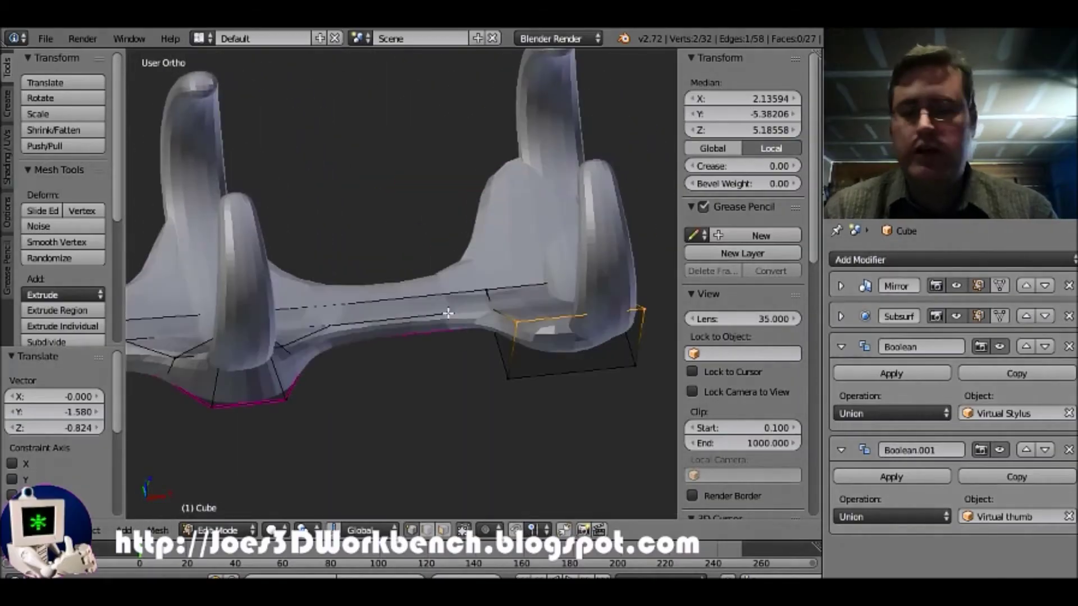
# - Narrow the second wing's outer end by moving its inner corner vertices 4.85 along X
pyautogui.press('g')
pyautogui.press('x')
pyautogui.click(575, 366)
pyautogui.moveTo(575, 366); pyautogui.dragTo(450, 219, button='middle')
pyautogui.press('KP_3')
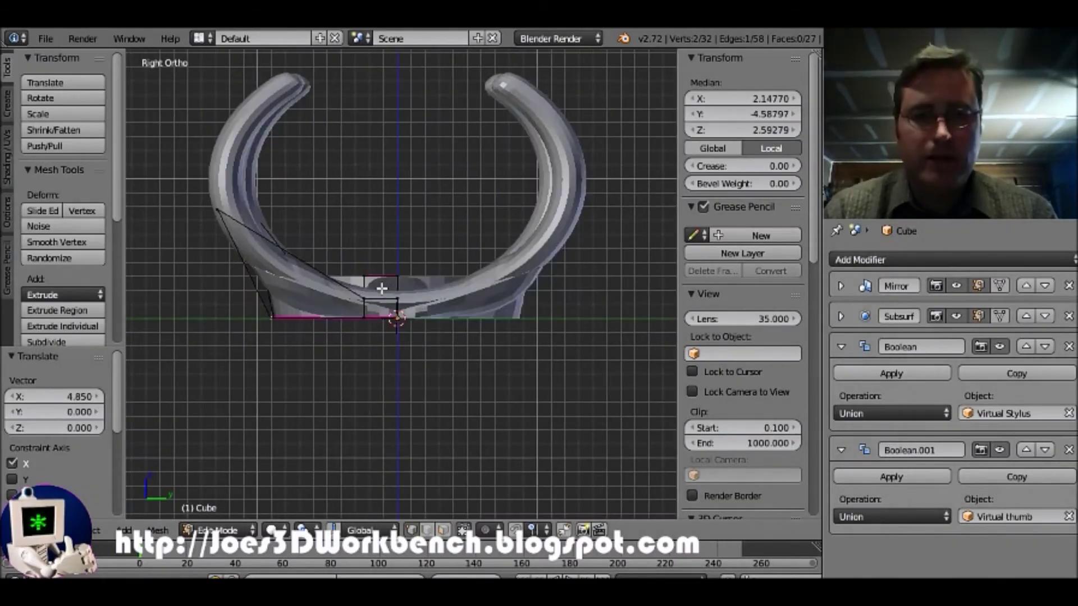
# - Readjust the second wing's lower outer vertices along Y to refine the slope under the ring
pyautogui.press('z')
pyautogui.press('a')
pyautogui.press('b')
pyautogui.moveTo(253, 306); pyautogui.dragTo(280, 327)
pyautogui.press('g')
pyautogui.press('y')
pyautogui.click(241, 325)
pyautogui.press('z')
pyautogui.moveTo(241, 325)
pyautogui.mouseDown(button='middle')
pyautogui.moveTo(298, 301)
pyautogui.moveTo(260, 329)
pyautogui.mouseUp(button='middle')
pyautogui.press('g')
pyautogui.press('y')
pyautogui.click(288, 316)
# - Move the upper outer vertices of the first ring's wing about -0.344 along Y and -0.802 along Z
pyautogui.press('a')
pyautogui.press('ctrl+KP_1')
pyautogui.press('z')
pyautogui.press('b')
pyautogui.moveTo(180, 193); pyautogui.dragTo(245, 224)
pyautogui.press('KP_3')
pyautogui.press('g')
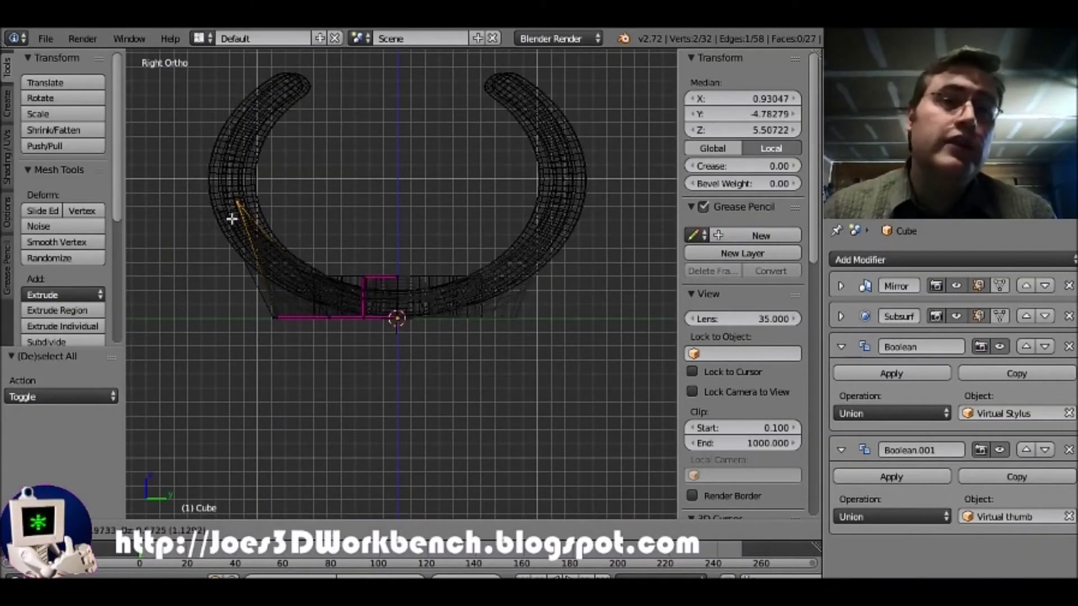
pyautogui.click(234, 219)
pyautogui.moveTo(257, 214); pyautogui.dragTo(281, 236, button='middle')
# - Crease the second wing's lower outline edges, and add an edge loop across the wing with its upper vertices lowered toward the bar
pyautogui.press('z')
pyautogui.keyDown('shift'); pyautogui.rightClick(563, 185); pyautogui.keyUp('shift')
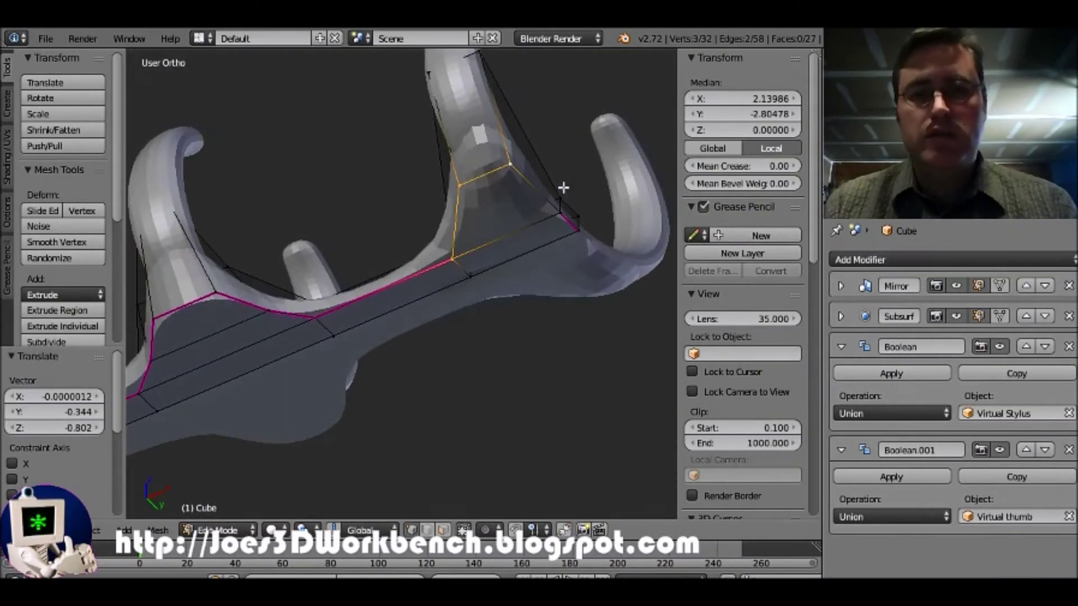
pyautogui.keyDown('shift'); pyautogui.rightClick(510, 164); pyautogui.keyUp('shift')
pyautogui.moveTo(509, 164); pyautogui.dragTo(428, 353, button='middle')
pyautogui.scroll(3, 428, 353)
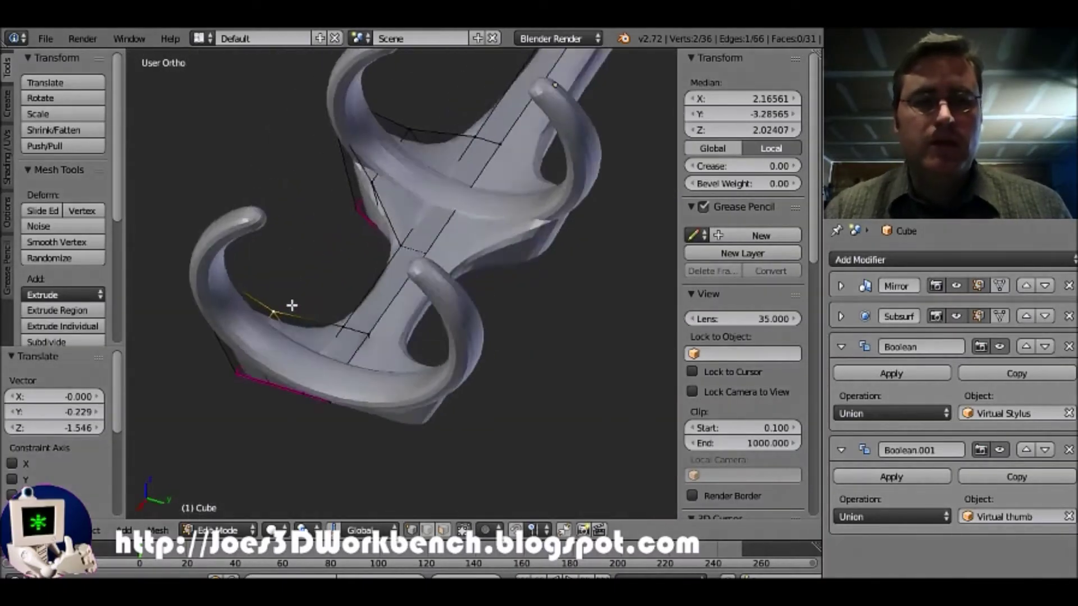
# - Examine the finished wings and the bar's underside around the centre line for surface artefacts
pyautogui.moveTo(292, 305); pyautogui.dragTo(348, 320, button='middle')
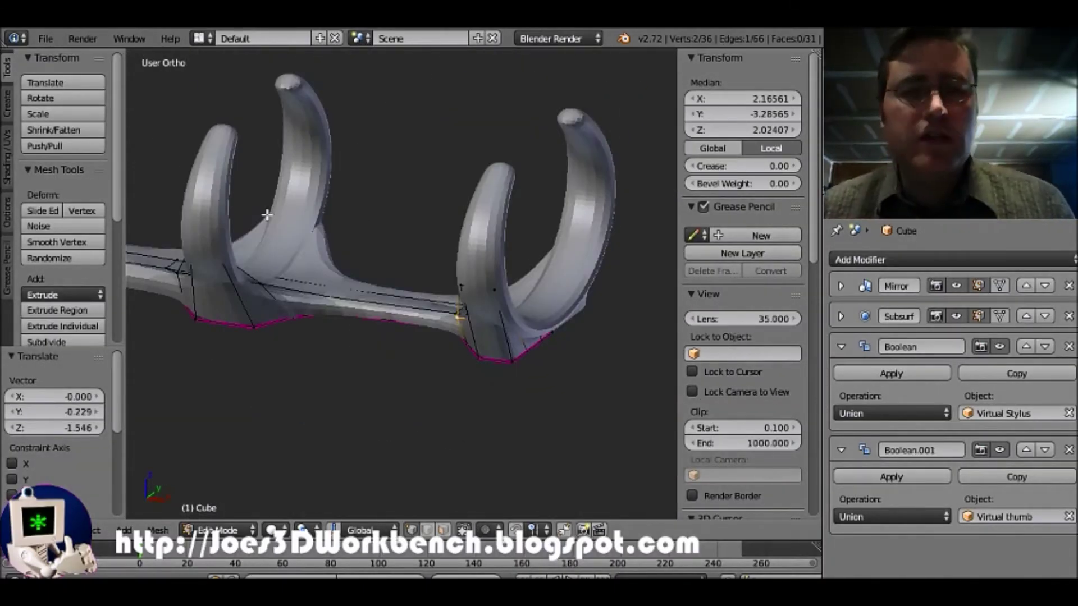
pyautogui.moveTo(361, 222); pyautogui.dragTo(480, 247, button='middle')
pyautogui.press('Tab')
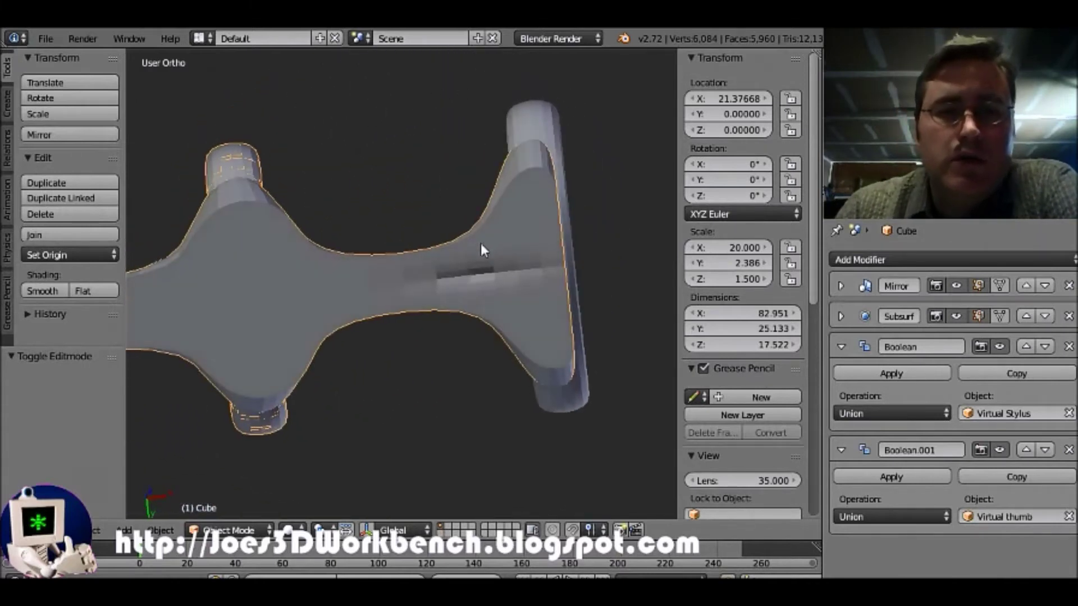
pyautogui.moveTo(541, 283); pyautogui.dragTo(459, 284, button='middle')
pyautogui.press('Tab')
pyautogui.scroll(4, 460, 285)
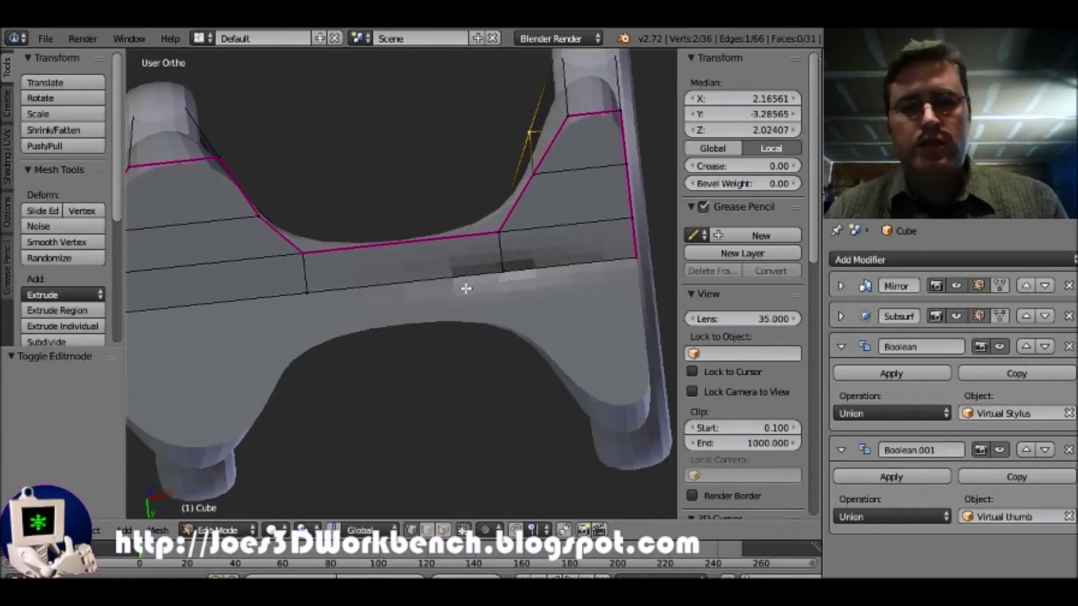
pyautogui.moveTo(464, 283); pyautogui.dragTo(421, 260, button='middle')
# - Delete the vertical centre-line edge inside the bar just before the second thumb ring
pyautogui.press('z')
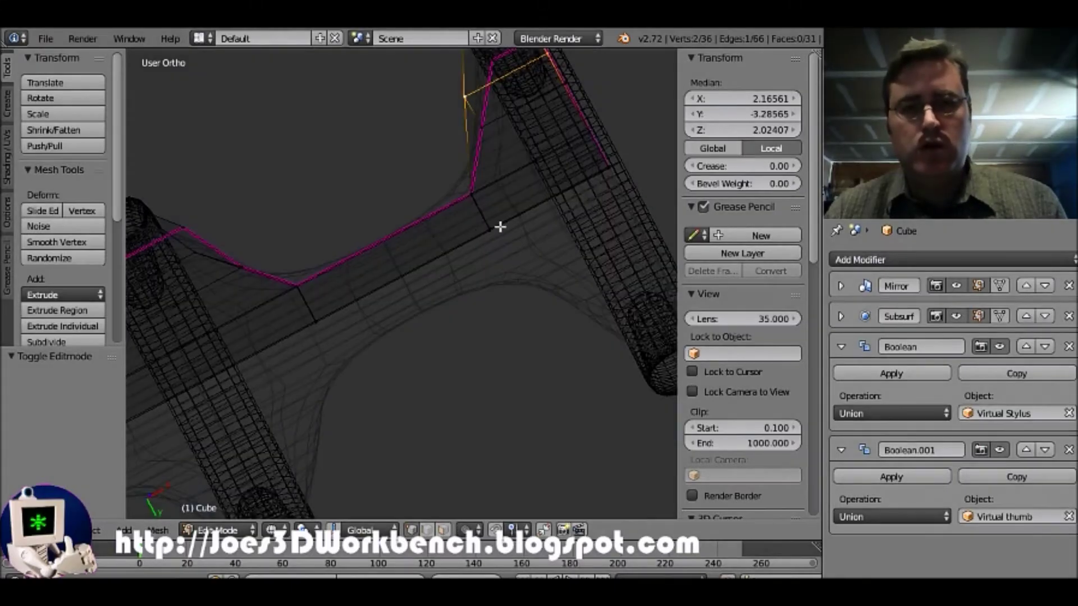
pyautogui.rightClick(492, 229)
pyautogui.moveTo(522, 211); pyautogui.dragTo(488, 238, button='middle')
pyautogui.keyDown('shift'); pyautogui.rightClick(488, 235); pyautogui.keyUp('shift')
pyautogui.press('x')
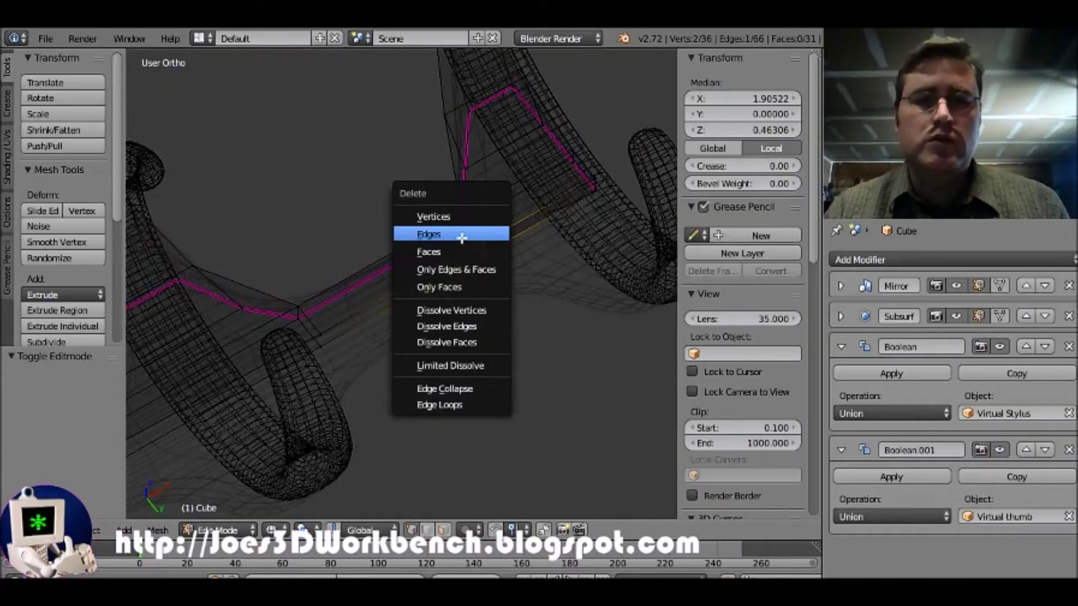
pyautogui.click(461, 238)
pyautogui.press('Tab')
pyautogui.press('z')
pyautogui.moveTo(515, 265); pyautogui.dragTo(314, 306, button='middle')
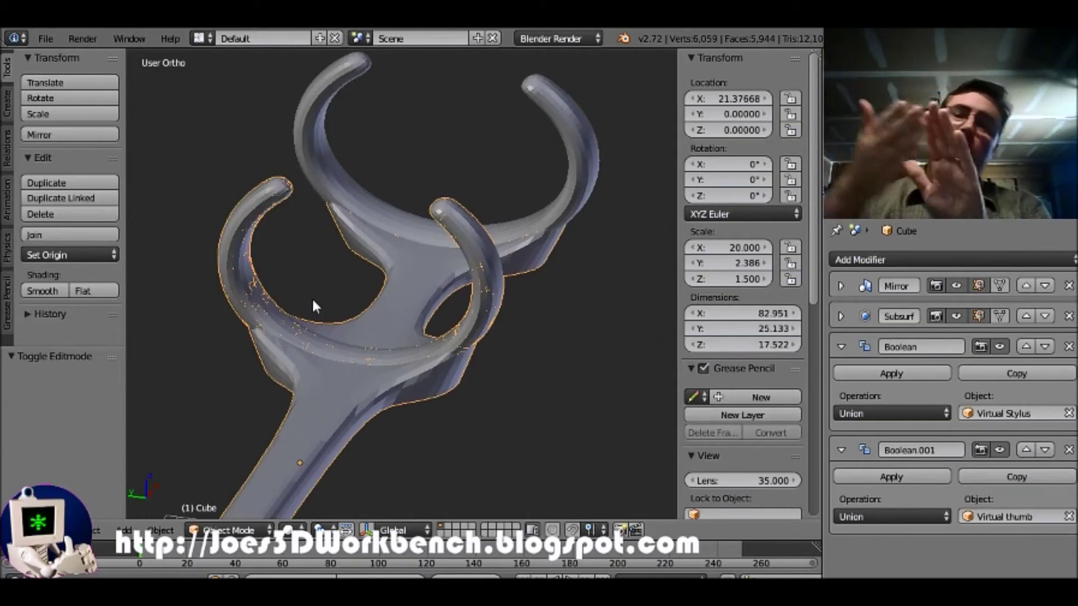
# - Hide the Mirror modifier's effect in the viewport to check the bar's interior, and undo the edge deletion
pyautogui.click(957, 285)
pyautogui.moveTo(448, 303); pyautogui.dragTo(450, 262, button='middle')
pyautogui.scroll(2, 446, 265)
pyautogui.moveTo(407, 303); pyautogui.dragTo(376, 308, button='middle')
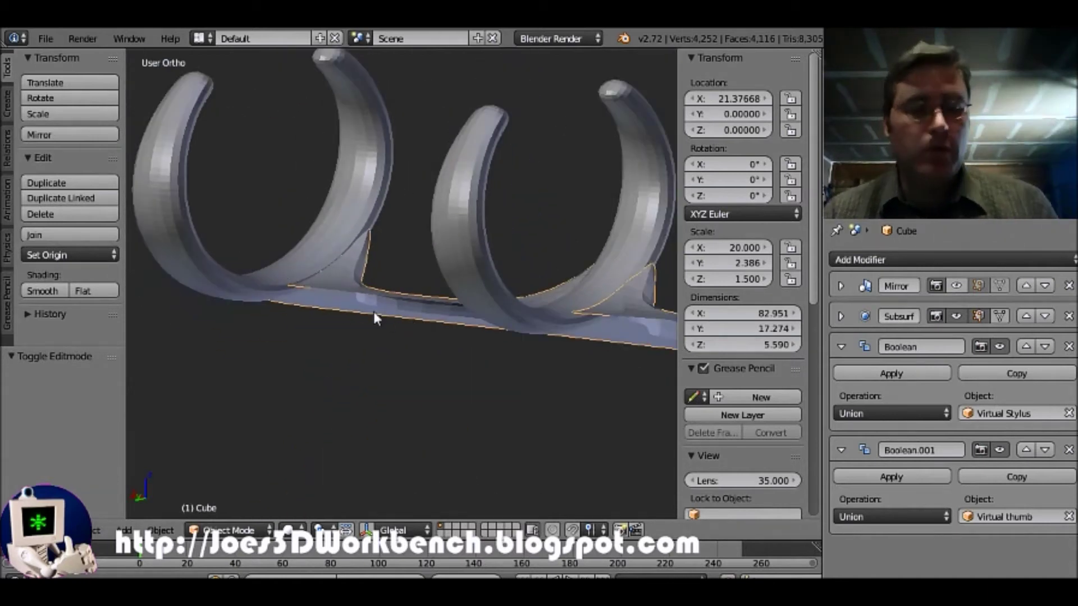
pyautogui.hotkey('ctrl', 'z')
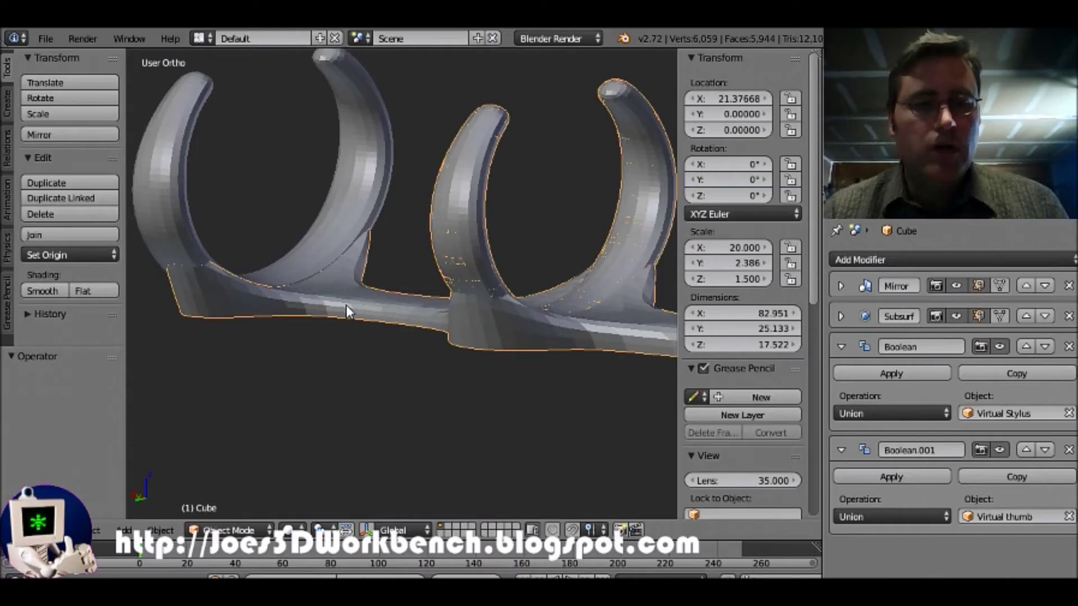
pyautogui.press('z')
pyautogui.press('z')
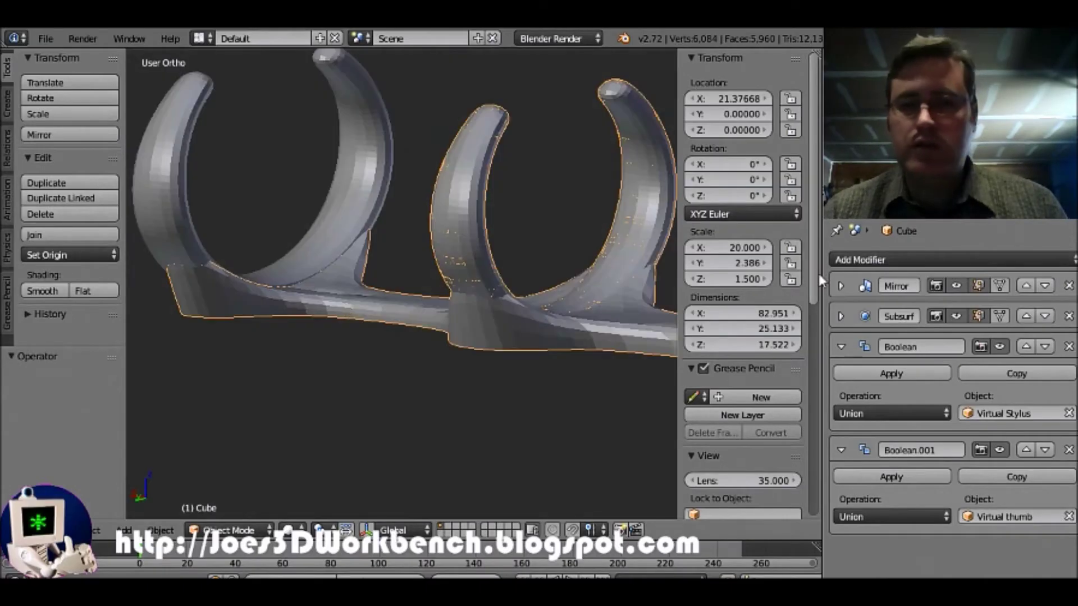
# - Inspect the bar's open centre side with the Mirror display off, switching the Subsurf display off and back on
pyautogui.click(955, 285)
pyautogui.scroll(2, 337, 343)
pyautogui.moveTo(349, 325); pyautogui.dragTo(403, 318, button='middle')
pyautogui.click(957, 316)
pyautogui.moveTo(416, 365); pyautogui.dragTo(323, 294, button='middle')
pyautogui.click(961, 317)
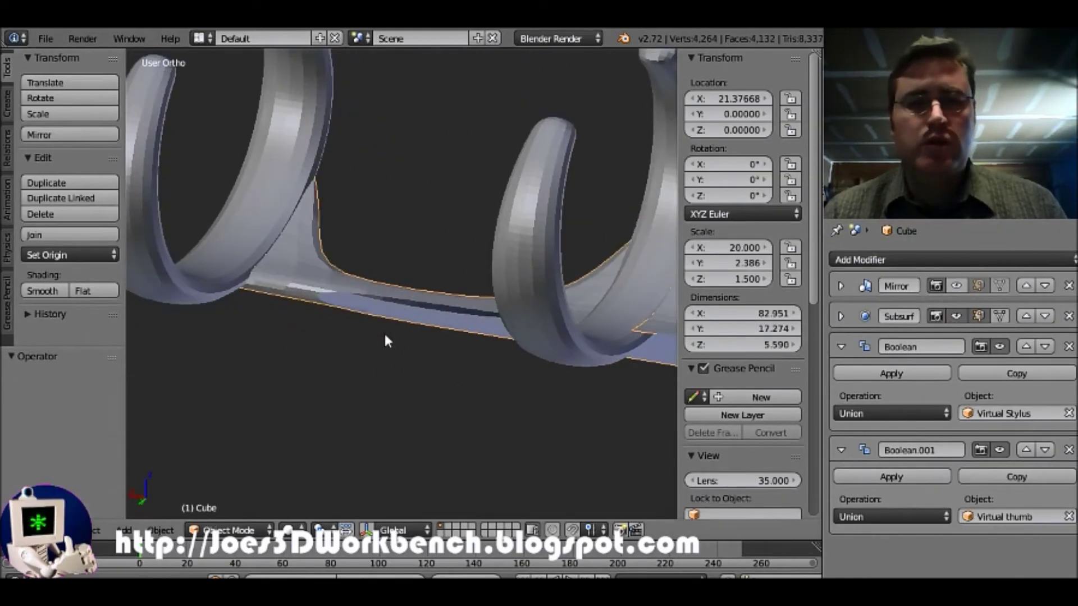
# - Delete the interior centre-line edge of the unmirrored bar beside the second thumb ring's wing
pyautogui.press('z')
pyautogui.press('Tab')
pyautogui.rightClick(313, 293)
pyautogui.press('x')
pyautogui.click(306, 304)
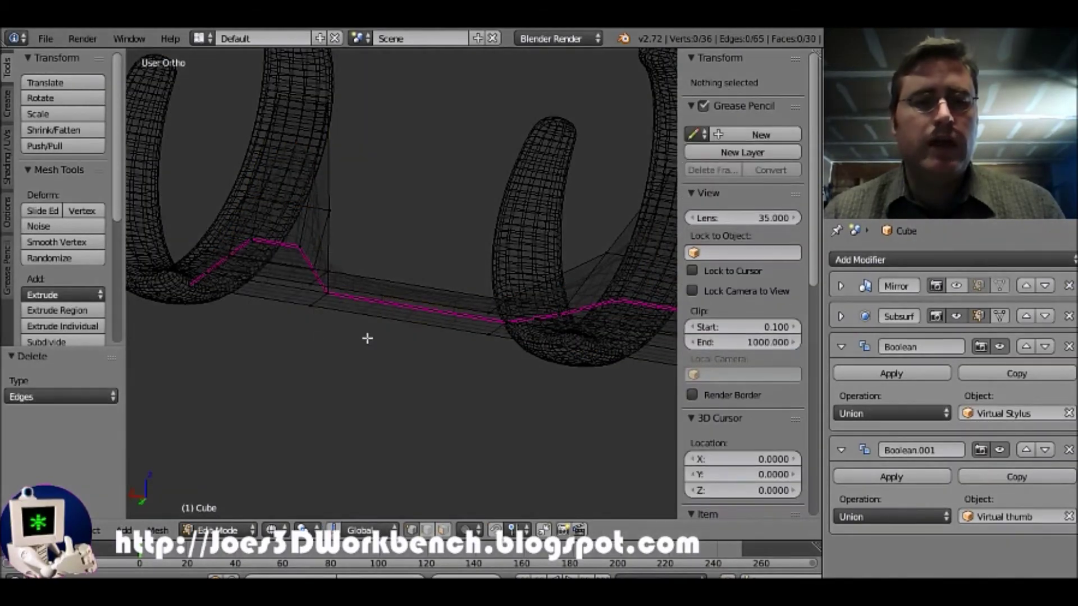
pyautogui.scroll(-3, 360, 328)
pyautogui.press('z')
pyautogui.moveTo(414, 258); pyautogui.dragTo(477, 278, button='middle')
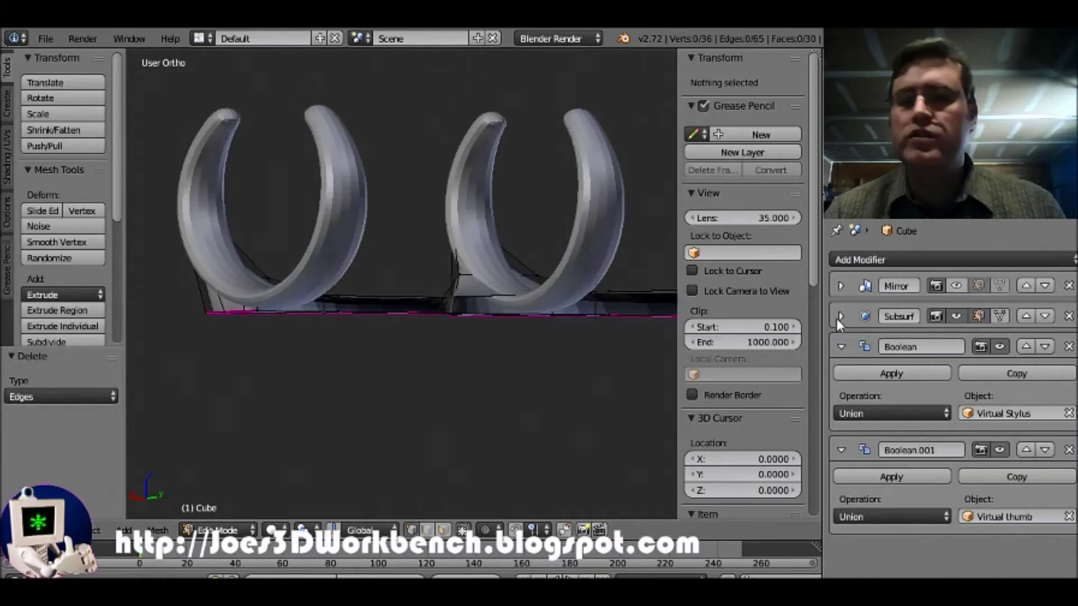
# - Show the Mirror modifier in the viewport again and check the bar's underside and overall shape
pyautogui.click(957, 286)
pyautogui.moveTo(416, 224)
pyautogui.mouseDown(button='middle')
pyautogui.moveTo(377, 207)
pyautogui.moveTo(307, 257)
pyautogui.moveTo(361, 236)
pyautogui.moveTo(440, 178)
pyautogui.mouseUp(button='middle')
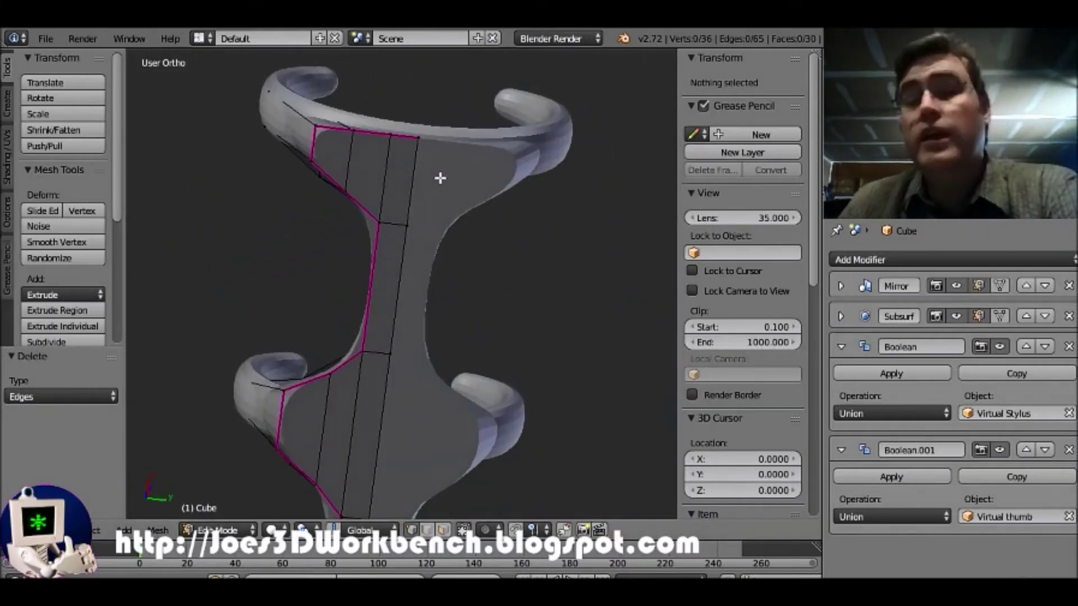
pyautogui.scroll(-4, 433, 180)
pyautogui.moveTo(394, 185); pyautogui.dragTo(531, 351, button='middle')
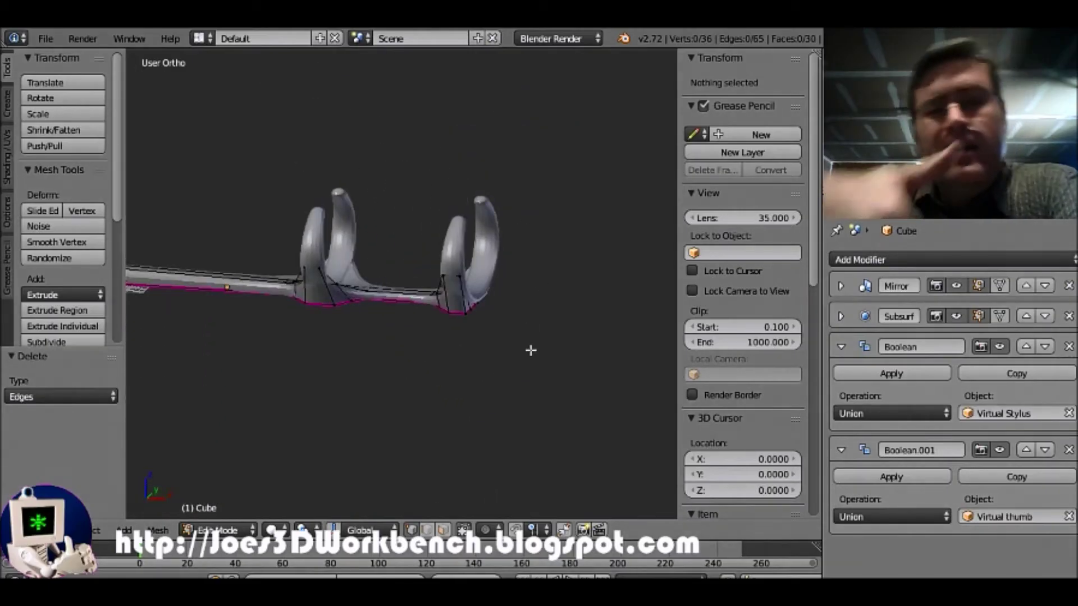
pyautogui.scroll(-3, 439, 335)
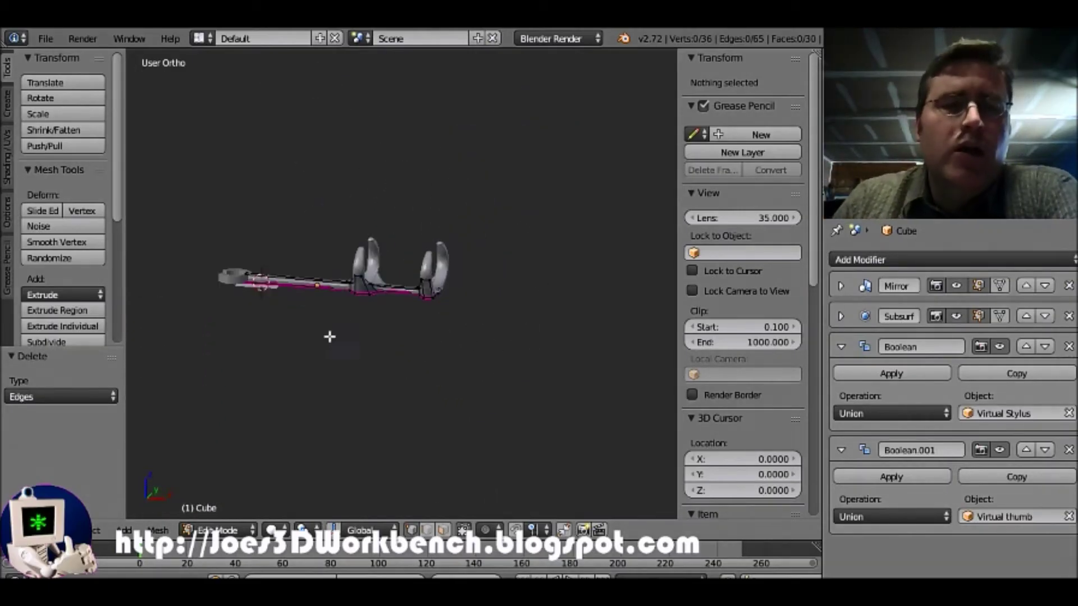
pyautogui.moveTo(330, 335); pyautogui.dragTo(395, 341, button='middle')
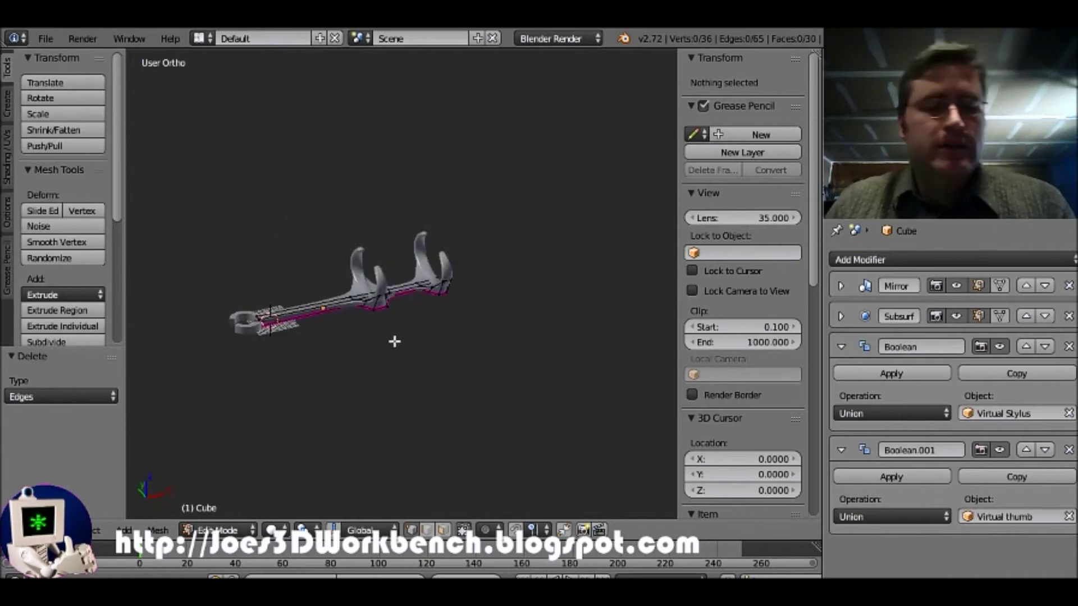
# - Return to Object Mode, copy the thumb ring's Boolean union modifier, and set the copy's object to Virtual thumb.001
pyautogui.press('Tab')
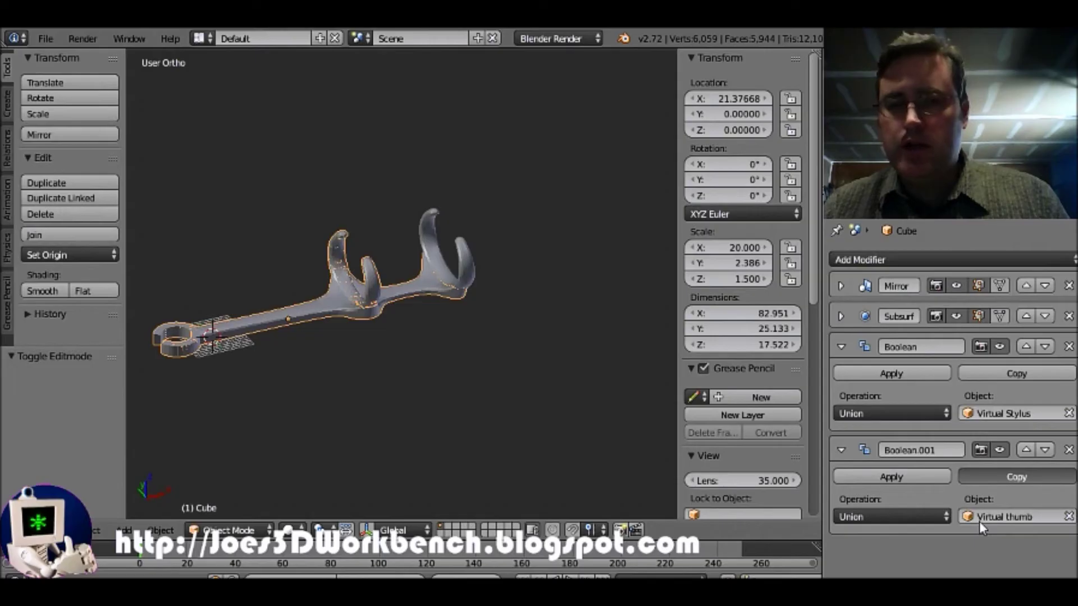
pyautogui.scroll(-3, 979, 524)
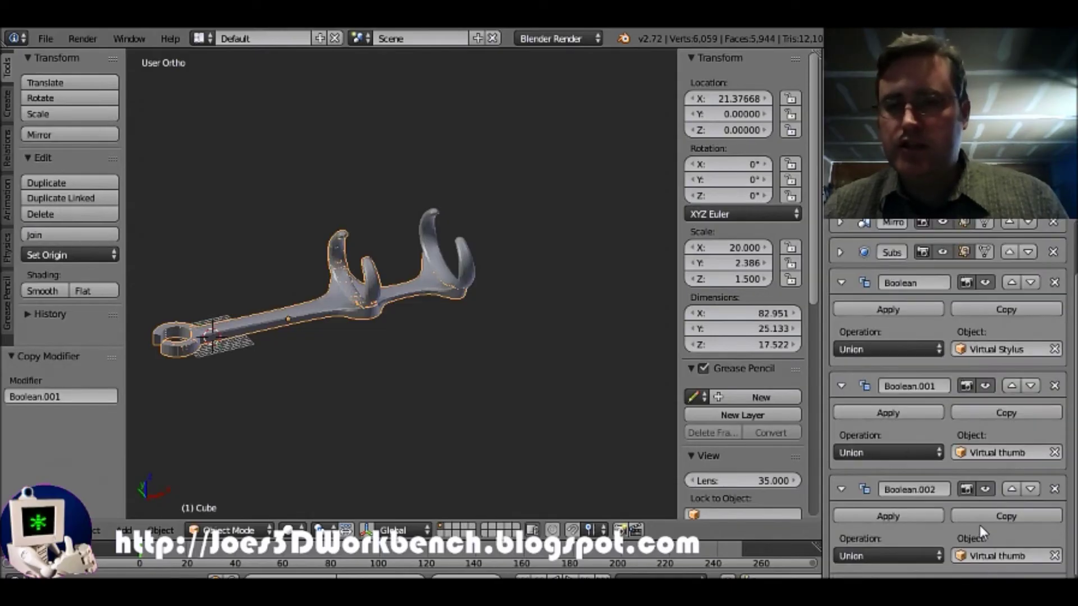
pyautogui.click(994, 557)
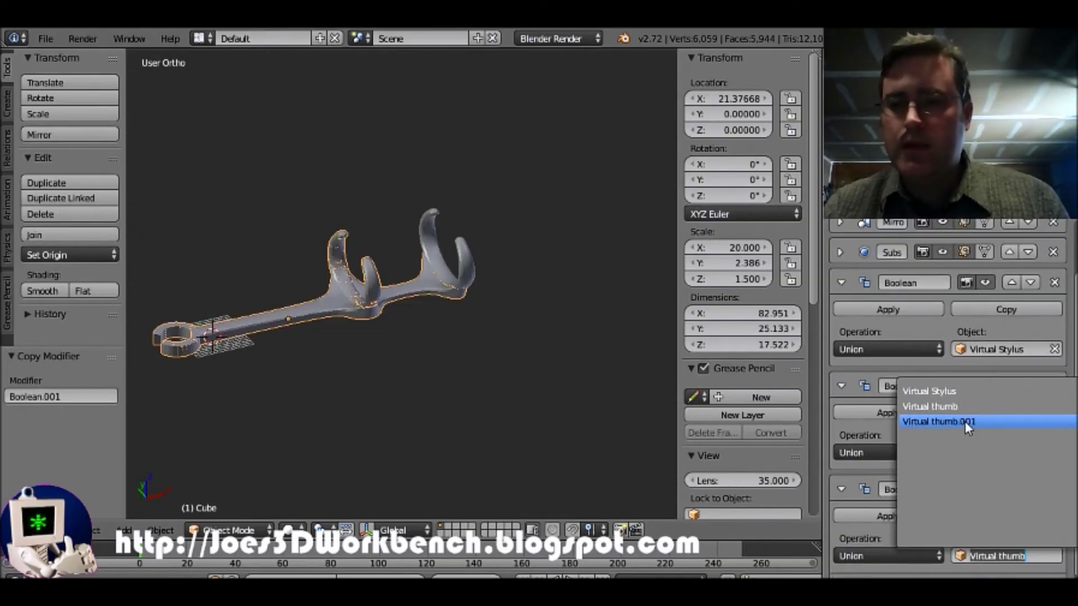
pyautogui.press('Return')
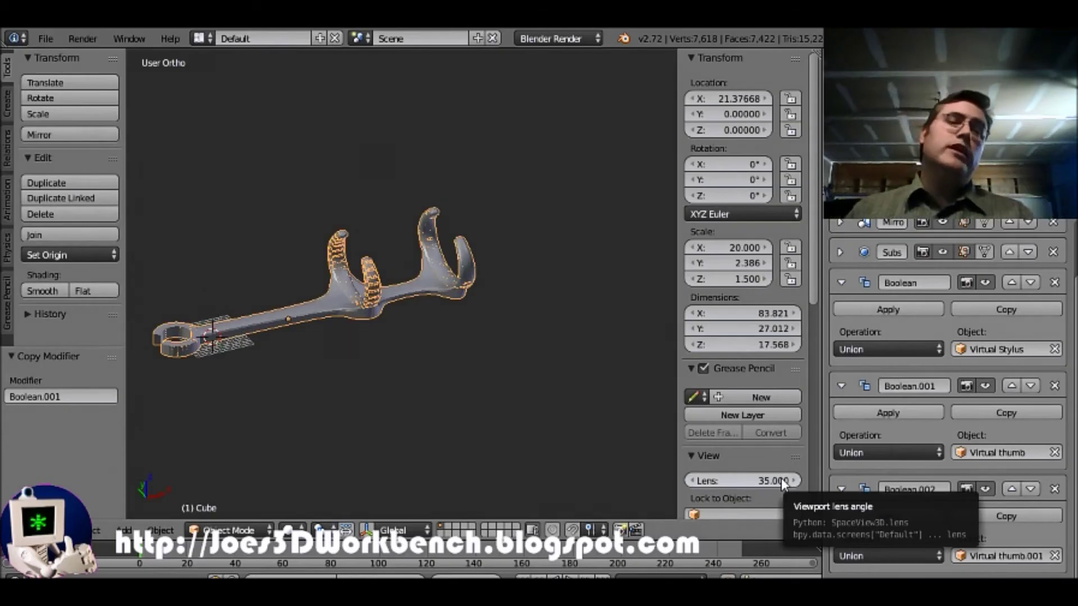